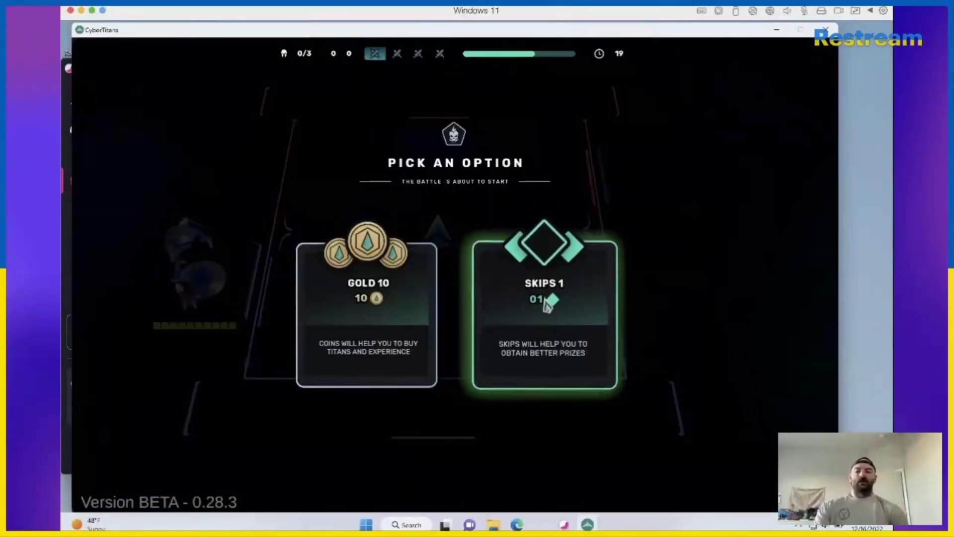
Take the extra skip and collect Jaechiras, two upgrades and the Level 1 Ultimate Crystal
click(546, 304)
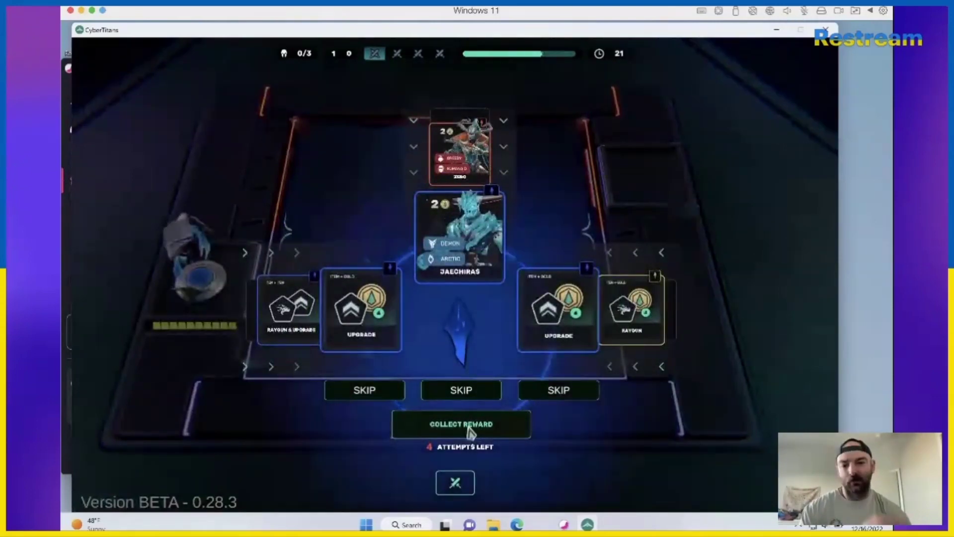
click(460, 424)
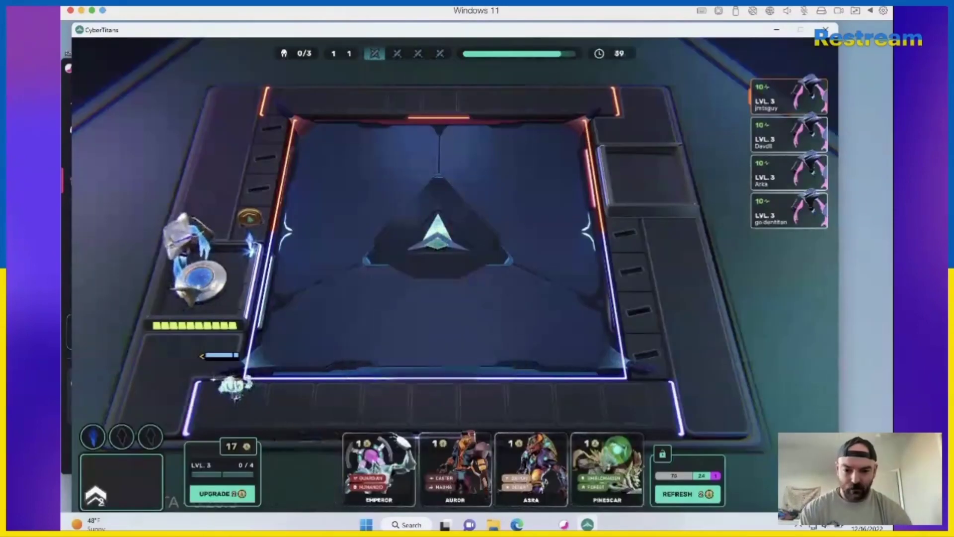
Buy five titans from the shop onto the bench, then let the battle play out
click(381, 468)
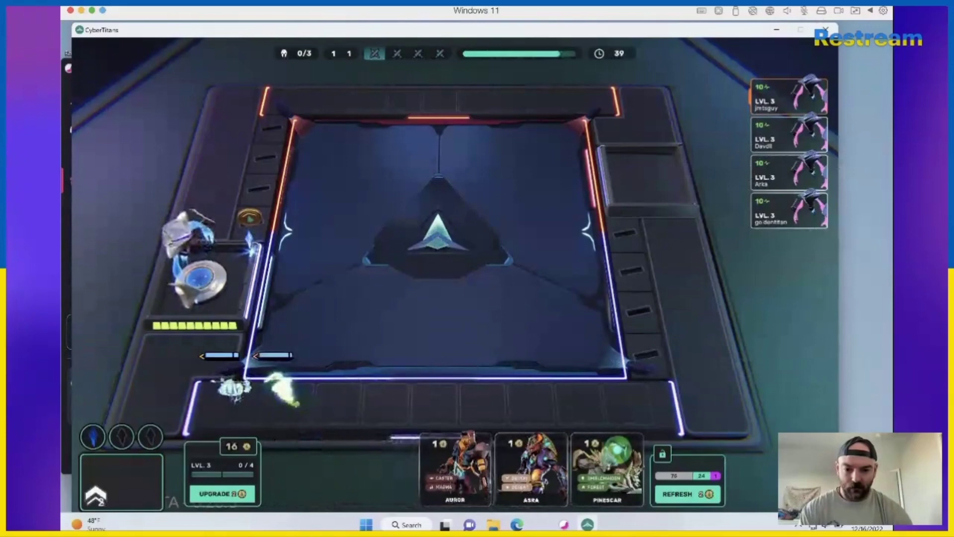
click(456, 469)
click(531, 468)
click(608, 468)
click(589, 426)
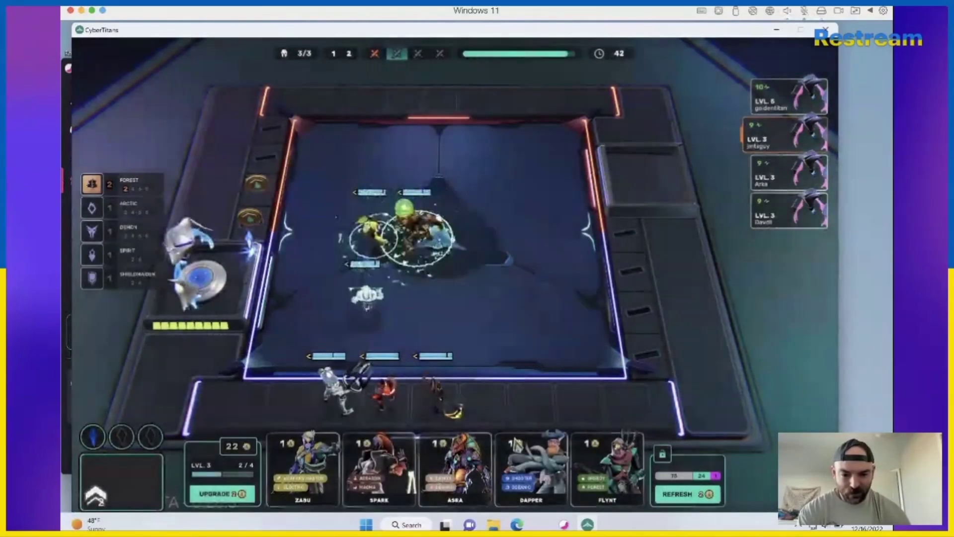
Buy Spark, another titan and Zabu from the shop
click(457, 468)
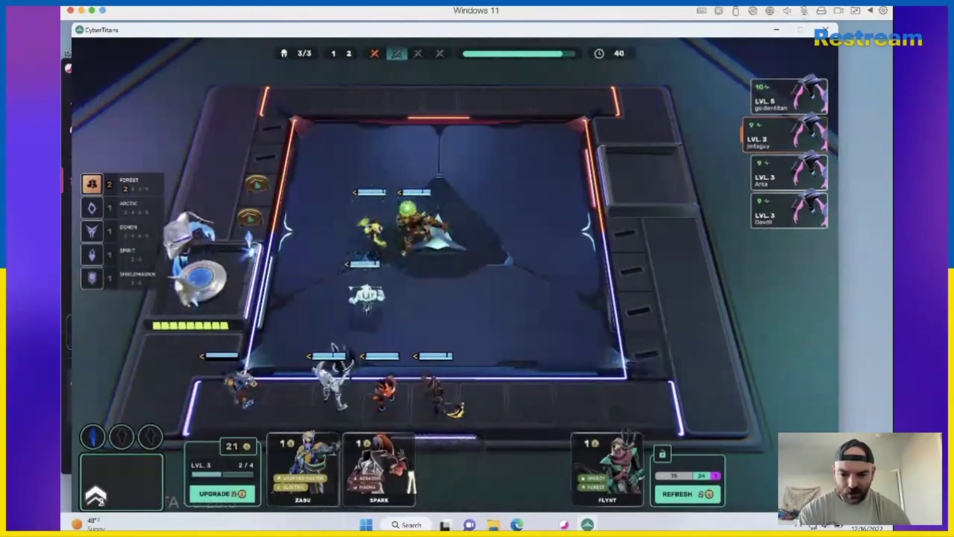
click(379, 468)
click(298, 466)
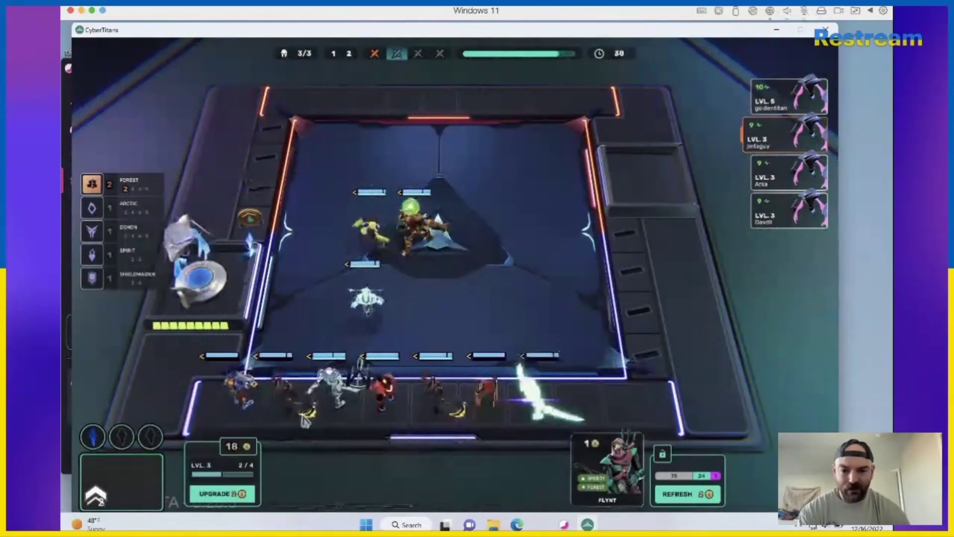
Shift a titan to the rightmost bench slot, sell one titan, and field three on the board
mouse_move(293, 405)
mouse_down()
mouse_move(633, 393)
mouse_move(590, 402)
mouse_up()
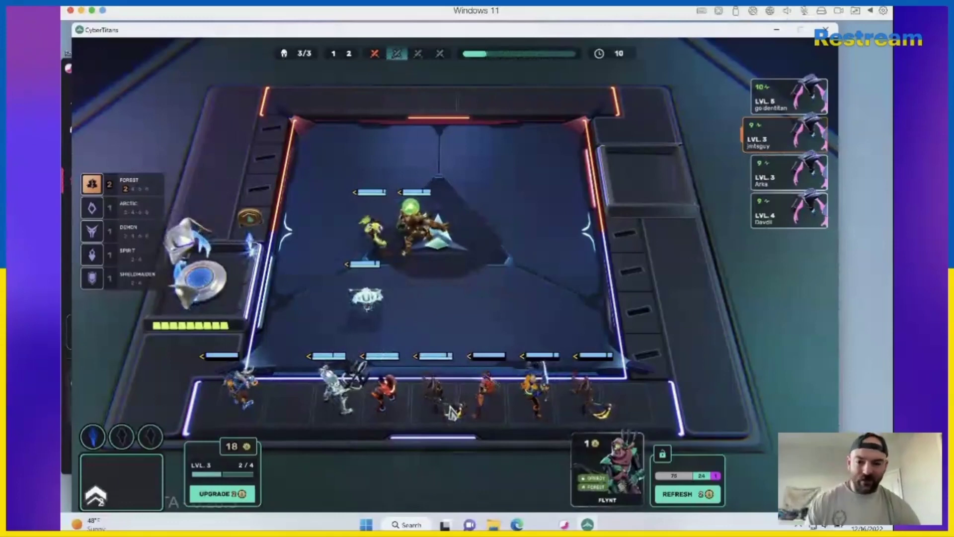
drag(451, 410, 409, 224)
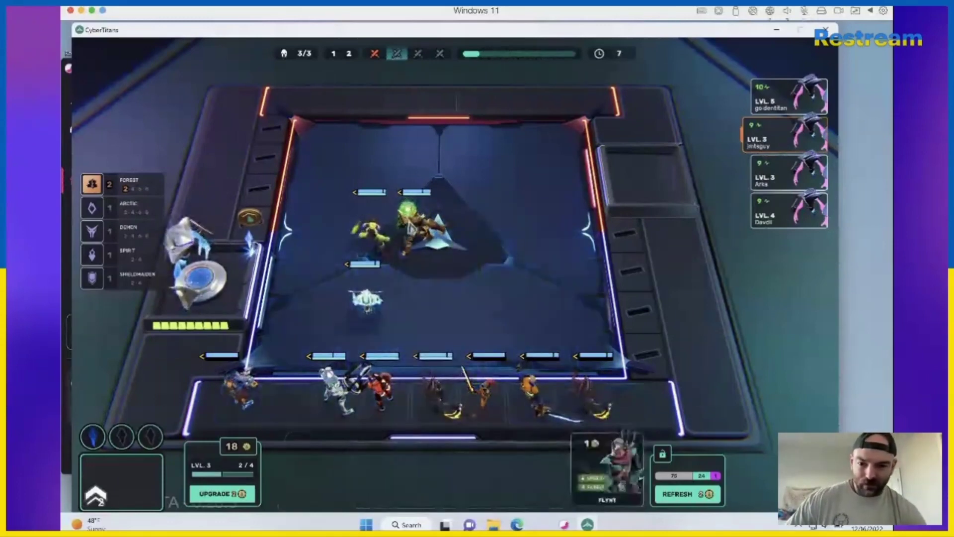
drag(351, 398, 382, 501)
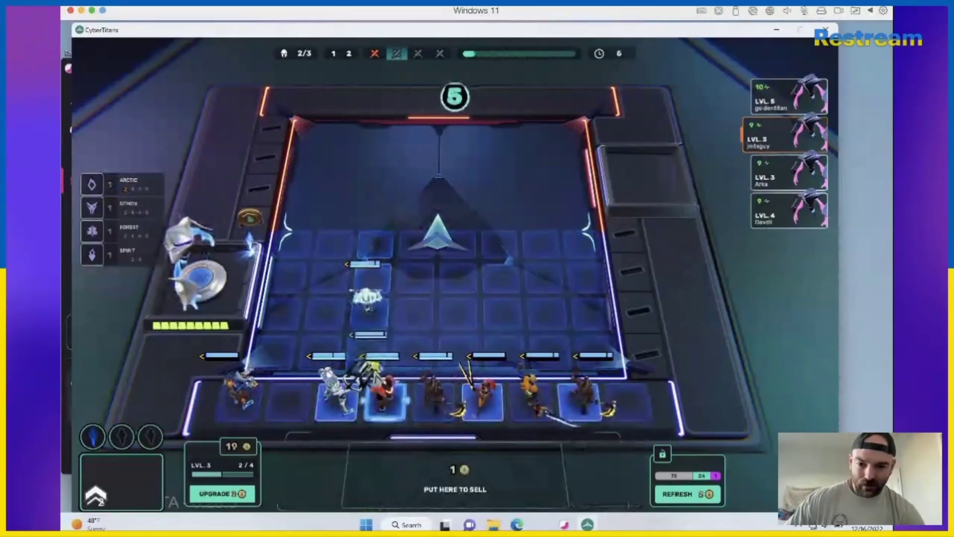
click(382, 396)
drag(485, 399, 417, 231)
mouse_move(607, 396)
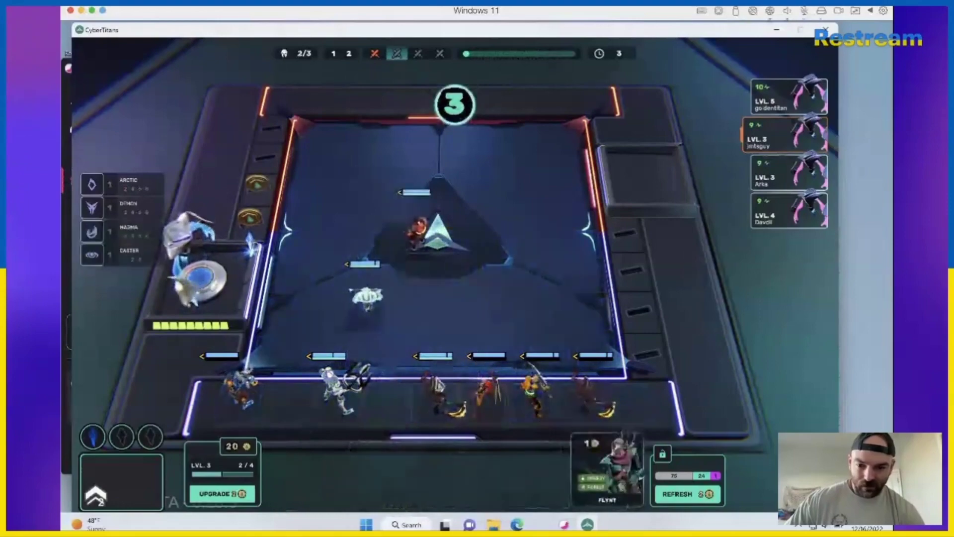
drag(493, 406, 414, 298)
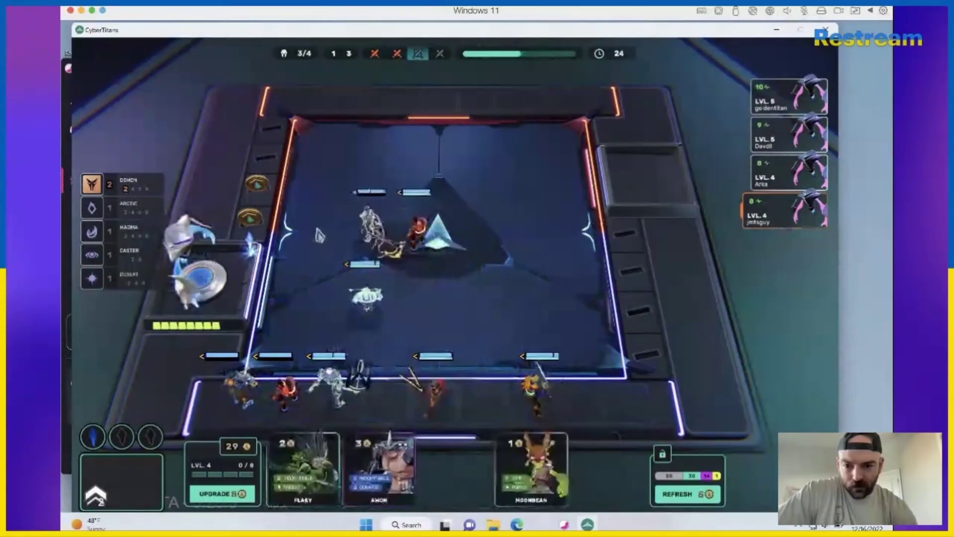
Reposition a titan back onto the bench and view Awon's tooltip before the battle
drag(368, 299, 332, 246)
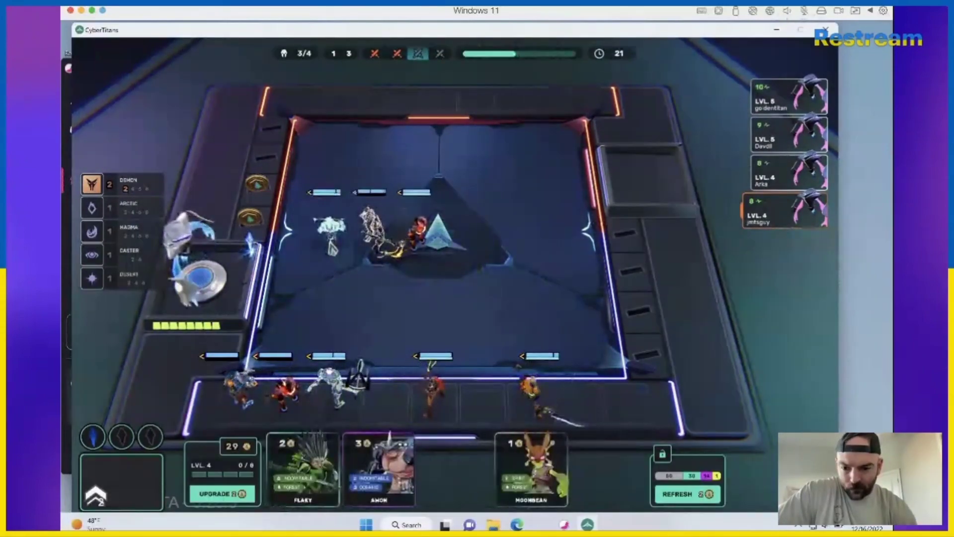
click(372, 238)
drag(239, 388, 268, 477)
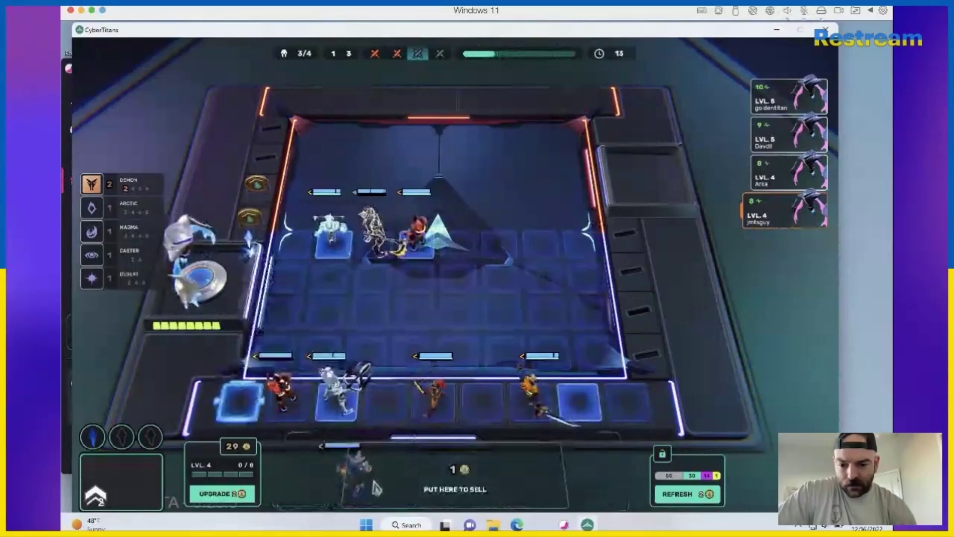
right_click(433, 388)
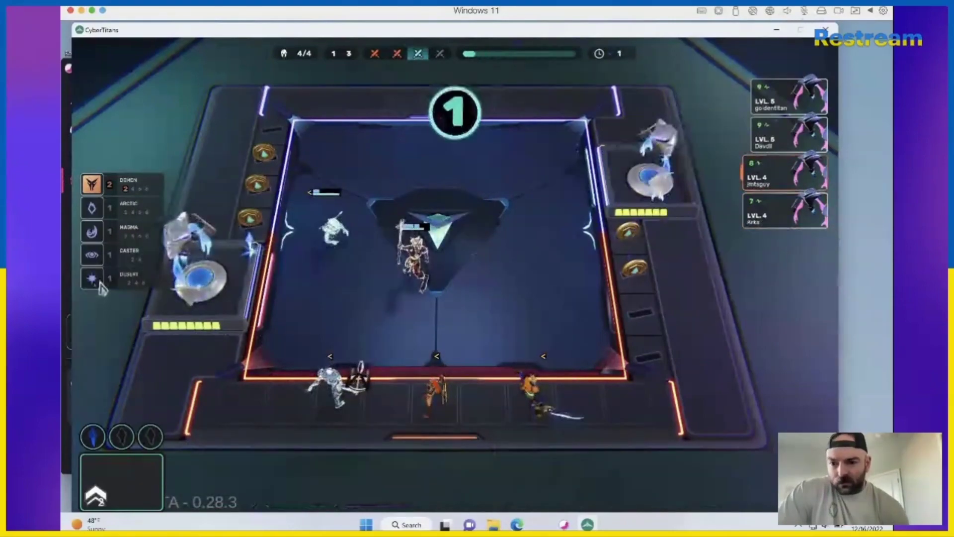
Buy two titans and Jaechiras, then level up to 5
click(304, 468)
click(538, 468)
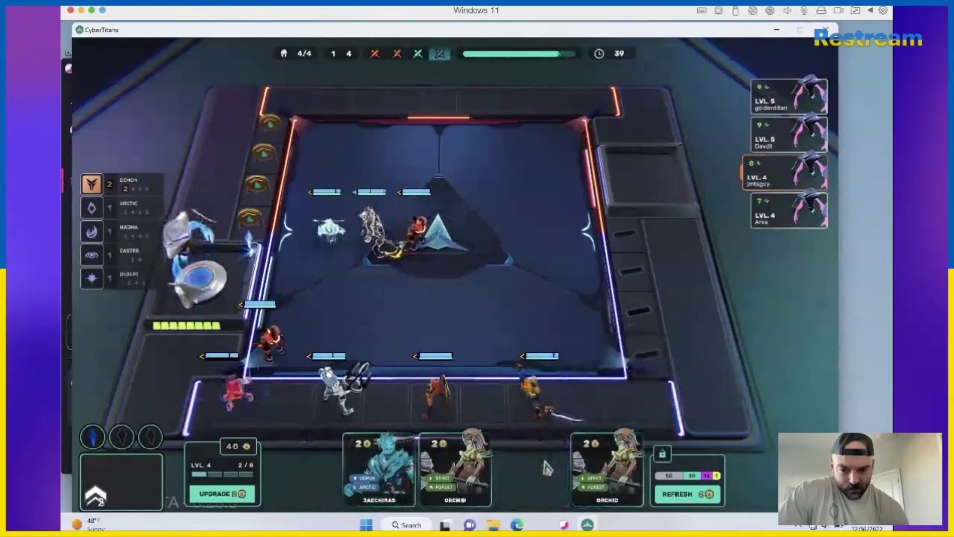
click(379, 468)
click(222, 494)
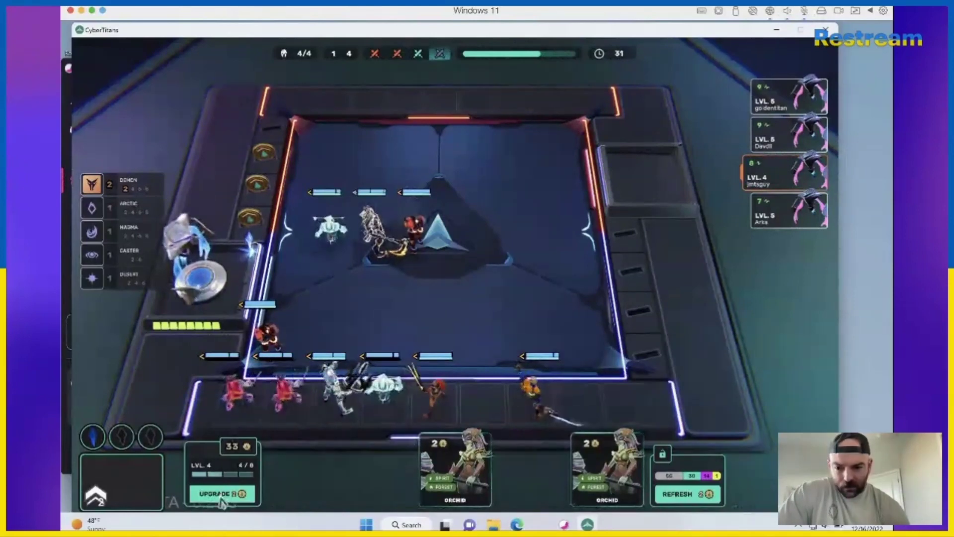
click(222, 495)
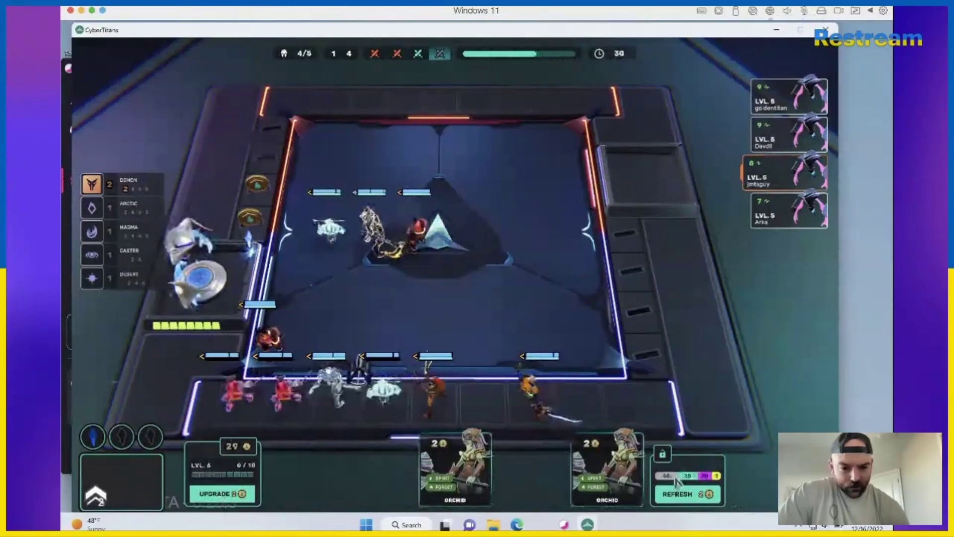
Reroll the shop, buy and place Malhaag, and buy Emperor
click(687, 493)
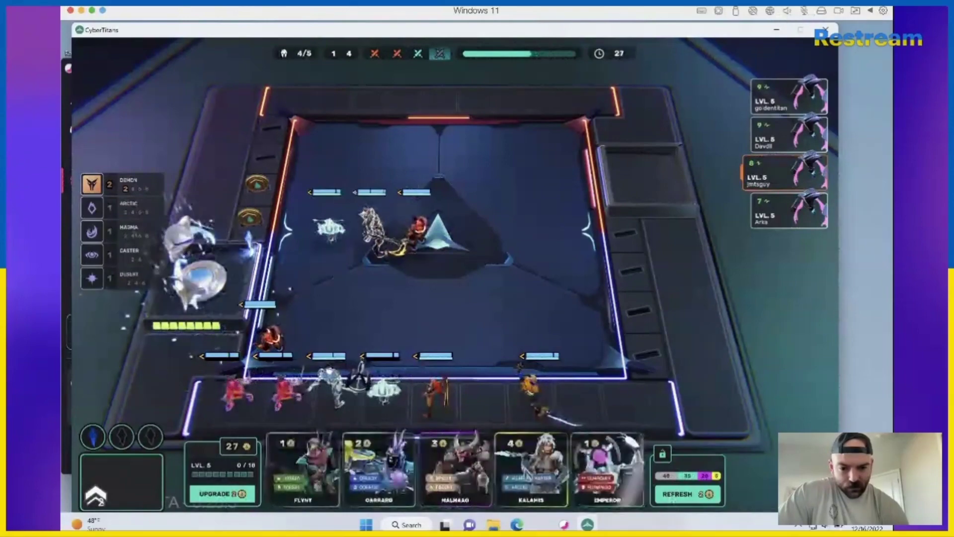
click(456, 469)
drag(485, 399, 421, 239)
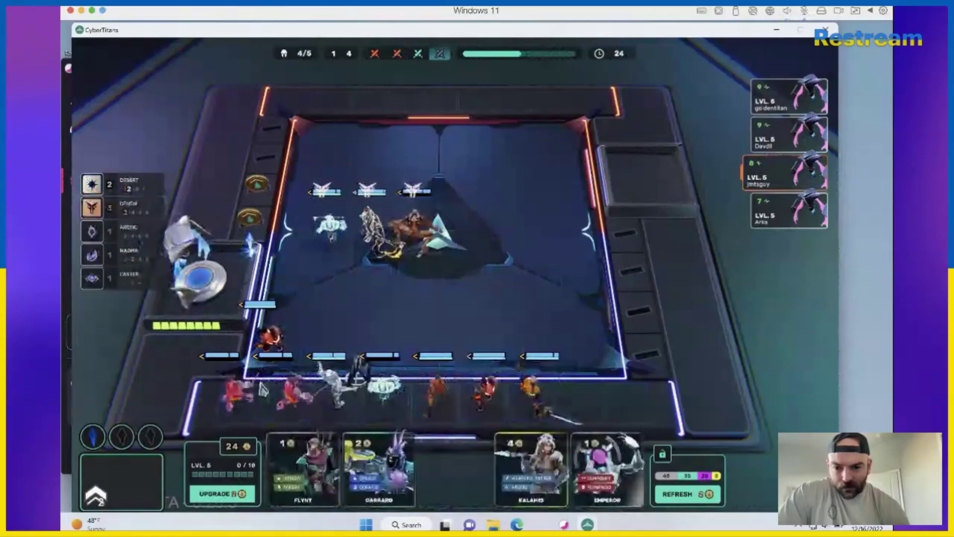
mouse_move(530, 393)
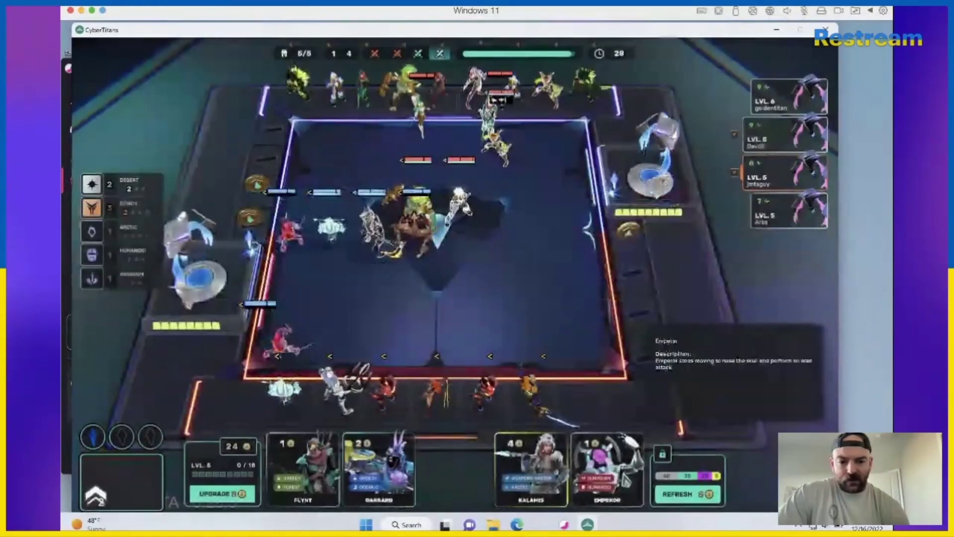
click(607, 470)
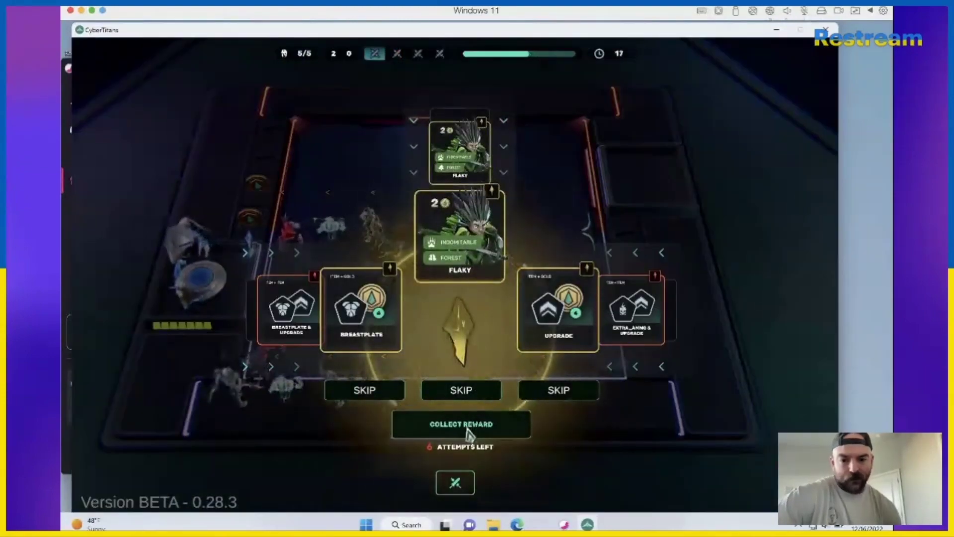
Collect Flaky, Breastplate, Upgrade and Fortune Crystal, then close the rewards summary
click(468, 429)
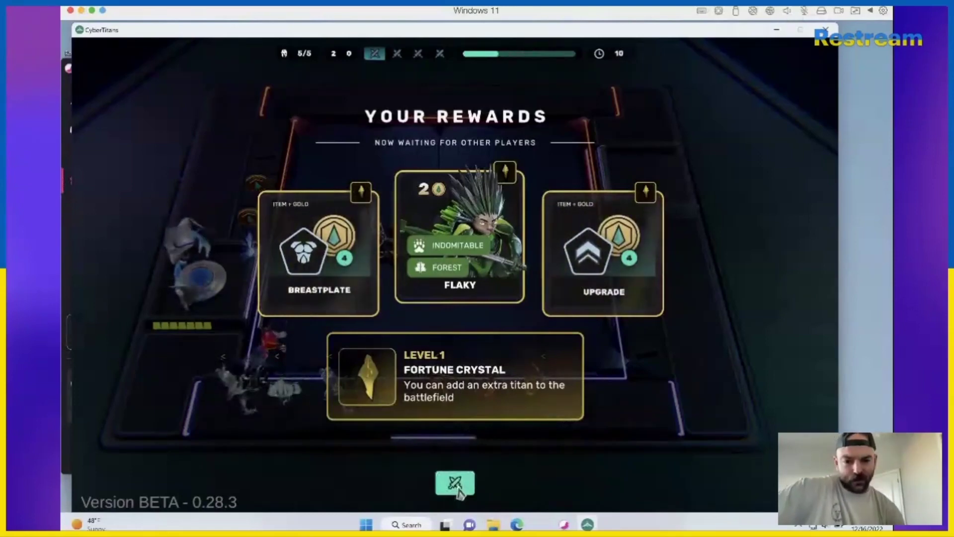
click(456, 484)
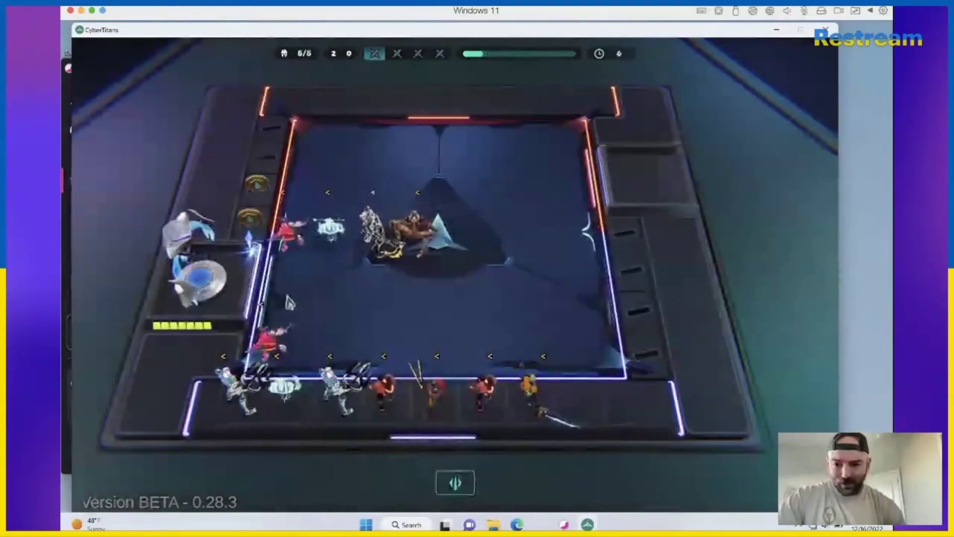
click(456, 485)
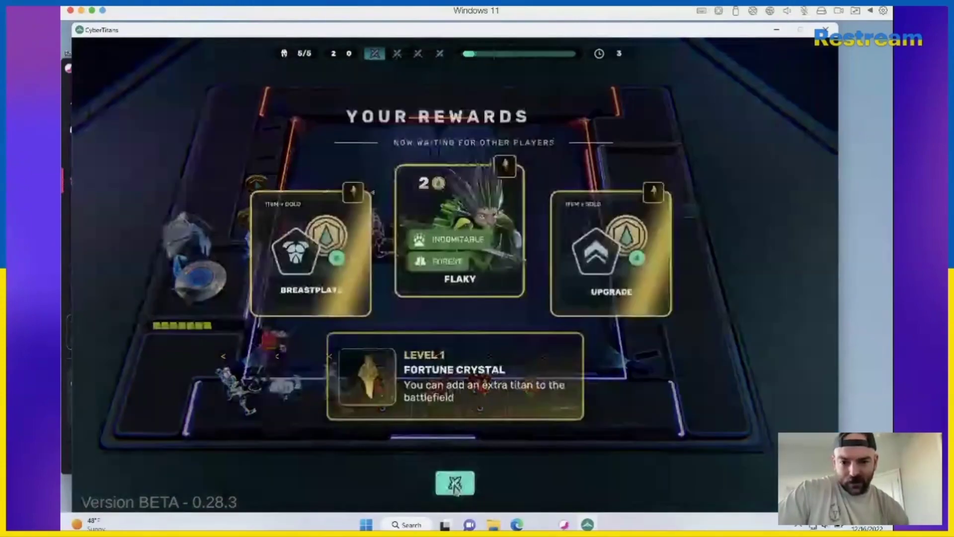
click(456, 485)
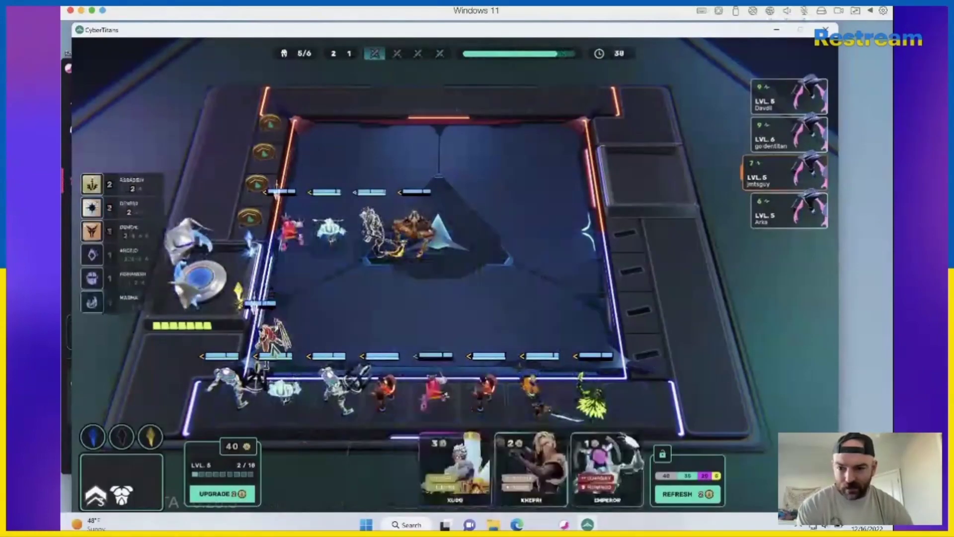
Reposition two board units and buy Emperor
drag(272, 338, 369, 302)
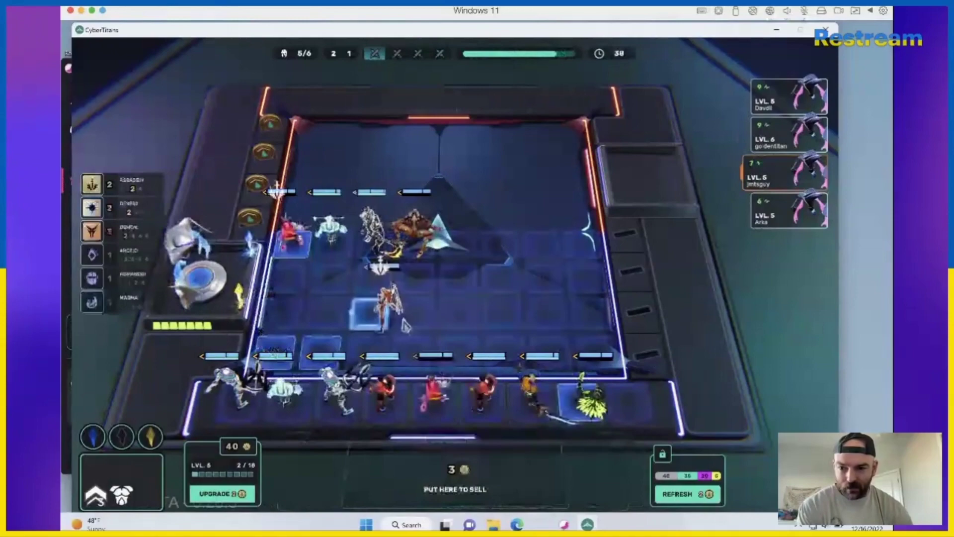
drag(291, 231, 331, 305)
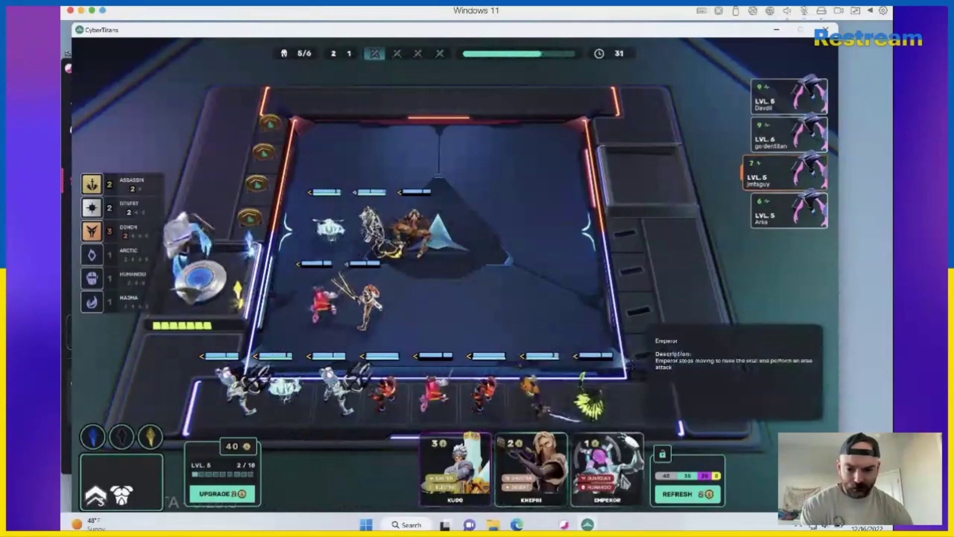
click(608, 469)
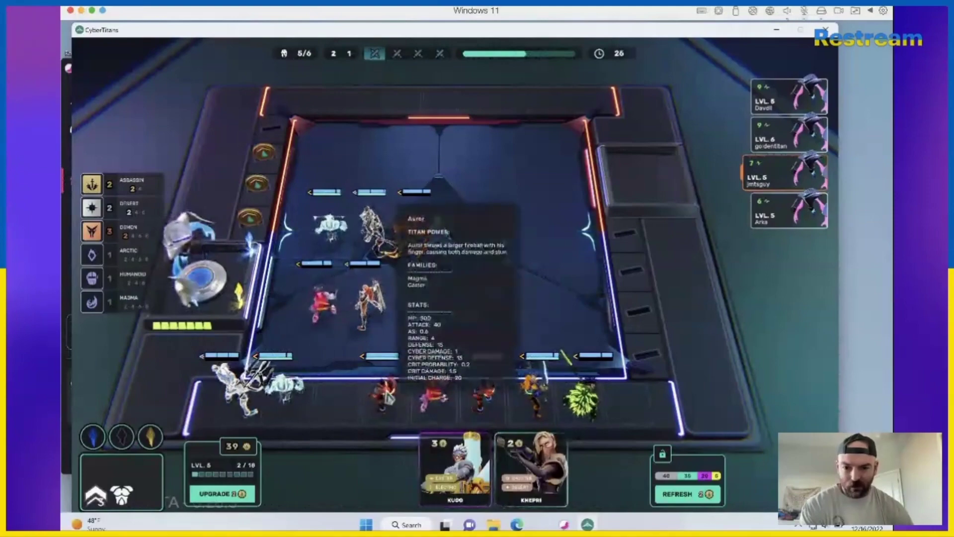
Move a bench unit onto the board and rearrange the remaining bench units
drag(384, 396, 418, 231)
drag(485, 395, 537, 403)
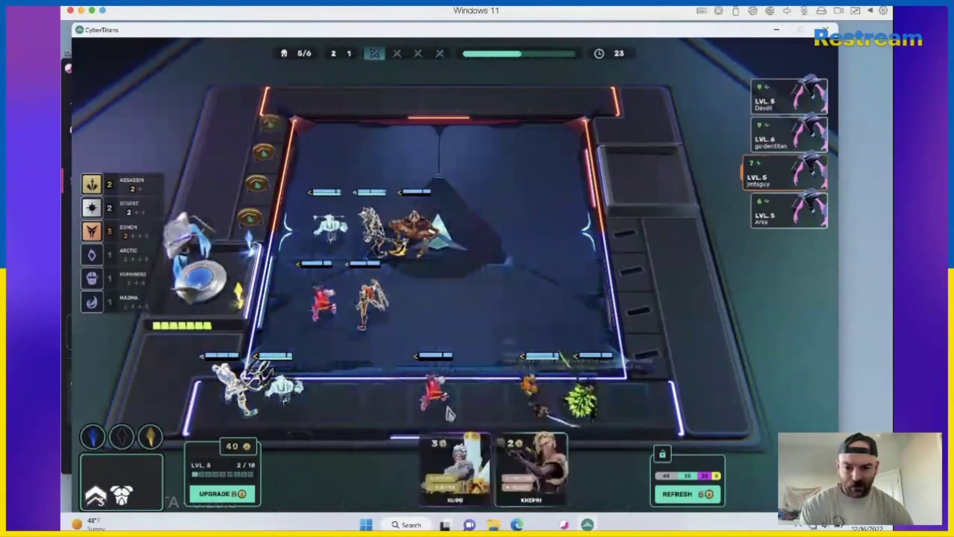
drag(439, 396, 332, 391)
drag(529, 387, 494, 397)
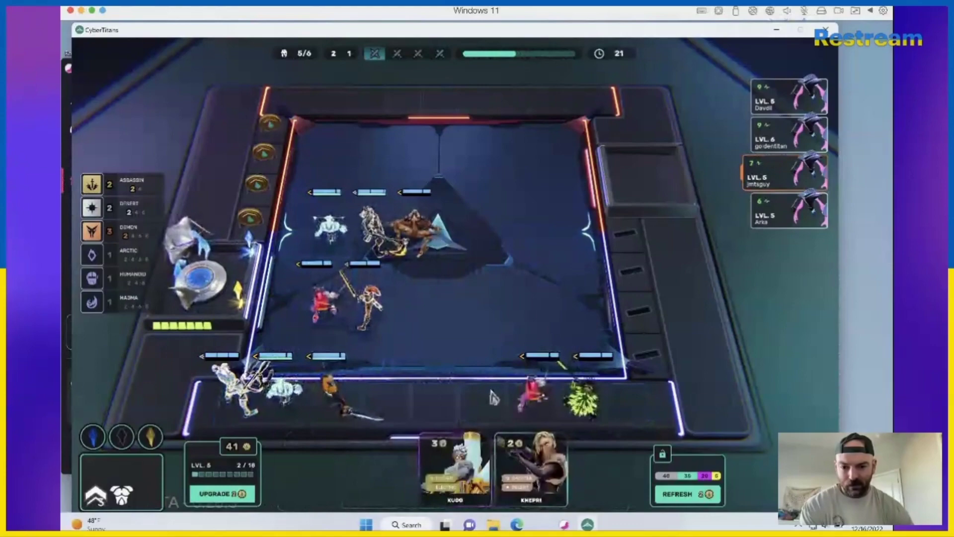
drag(344, 408, 365, 477)
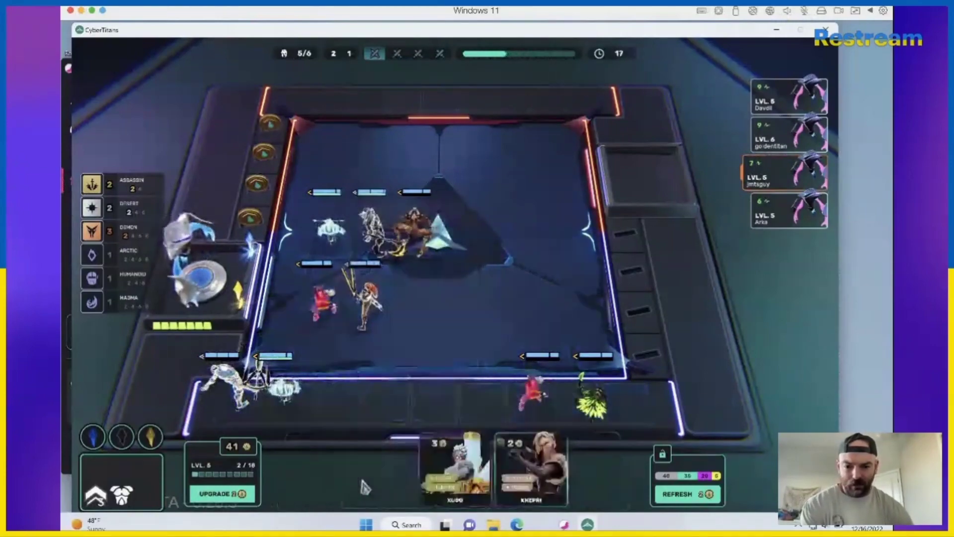
drag(532, 396, 332, 395)
drag(589, 399, 384, 403)
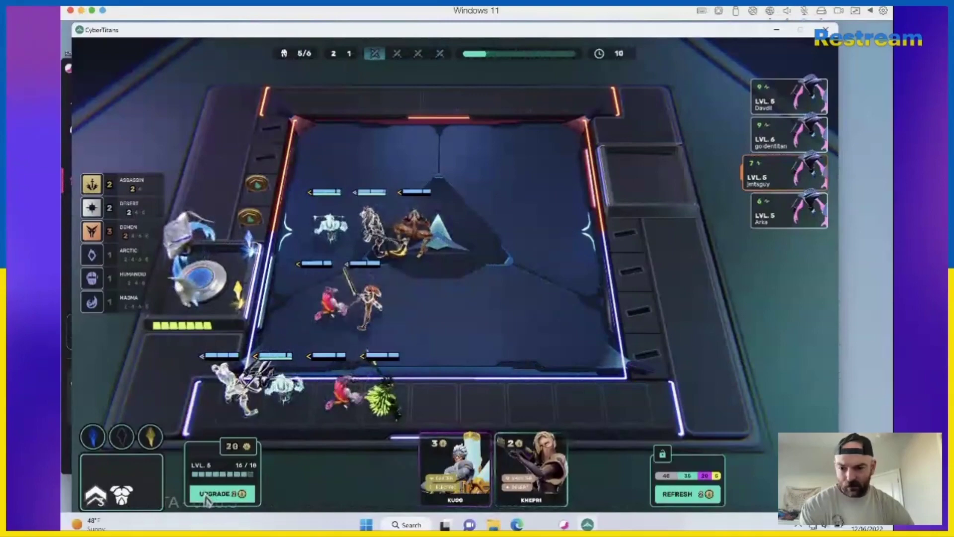
Reach level 6 and place the white skeleton unit on the board's right
click(222, 493)
mouse_move(238, 388)
mouse_down()
mouse_move(514, 247)
mouse_move(302, 228)
mouse_up()
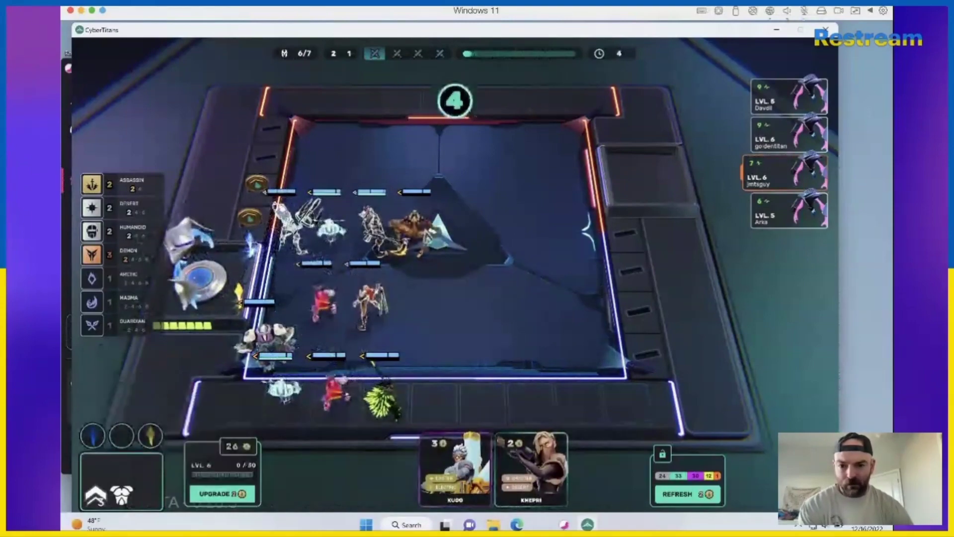
drag(302, 227, 473, 224)
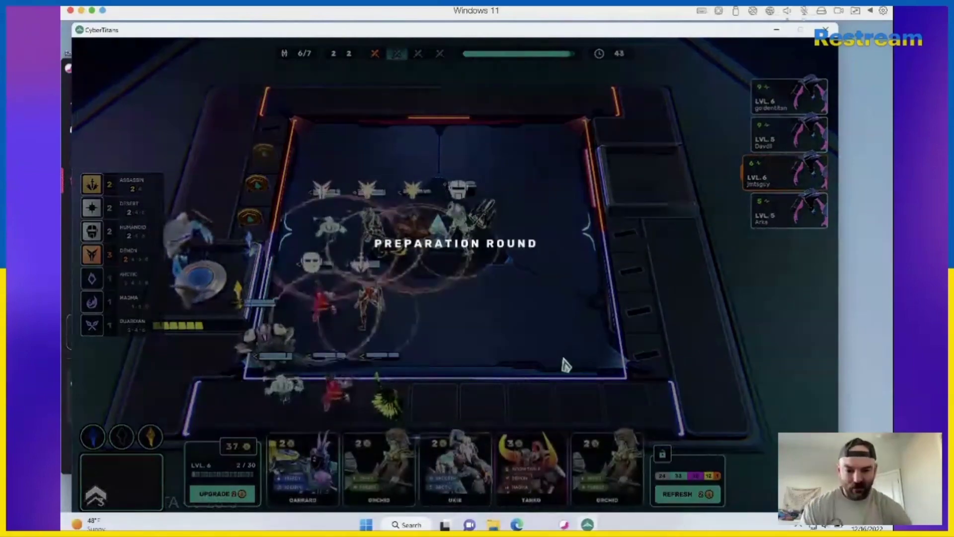
mouse_move(531, 470)
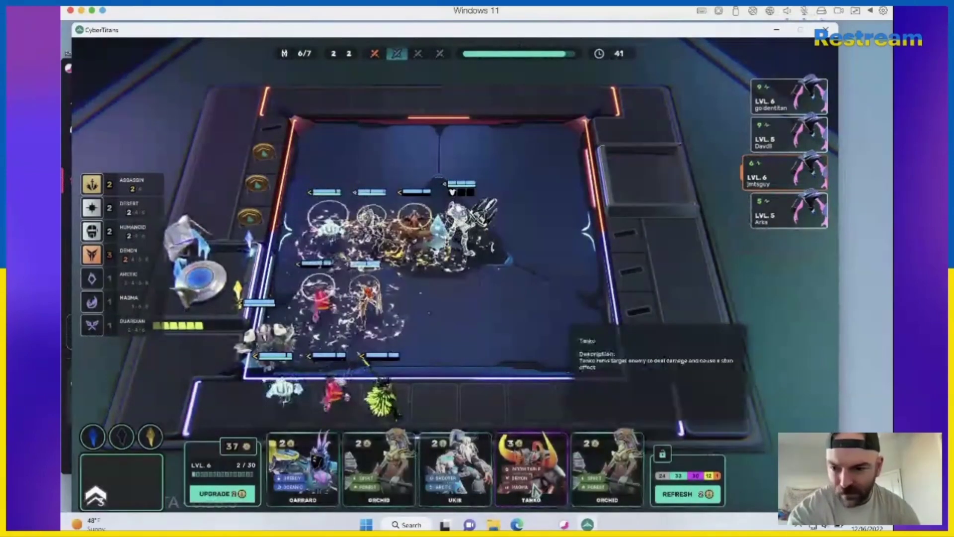
Buy Tanko, sell a bench unit, and take armour merge option C with 600 health
click(531, 468)
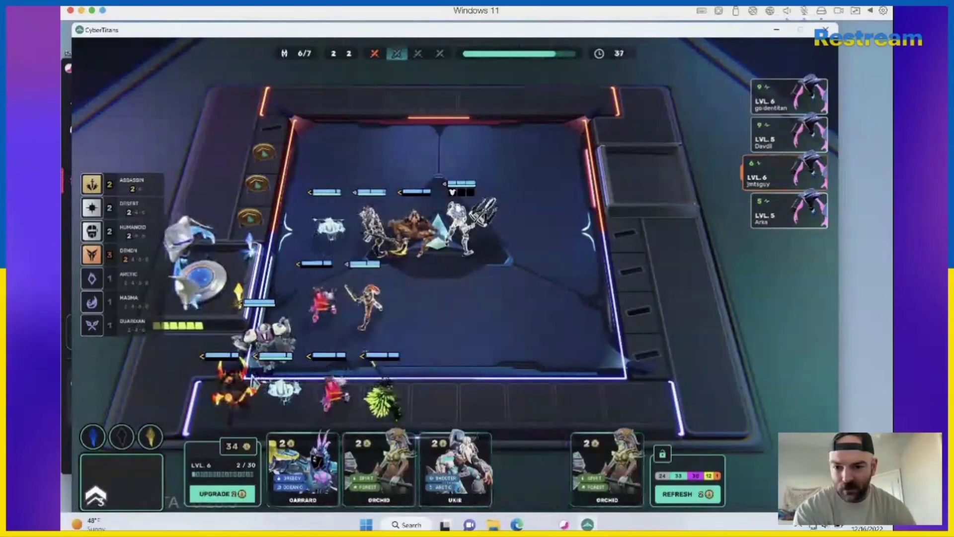
drag(223, 396, 120, 481)
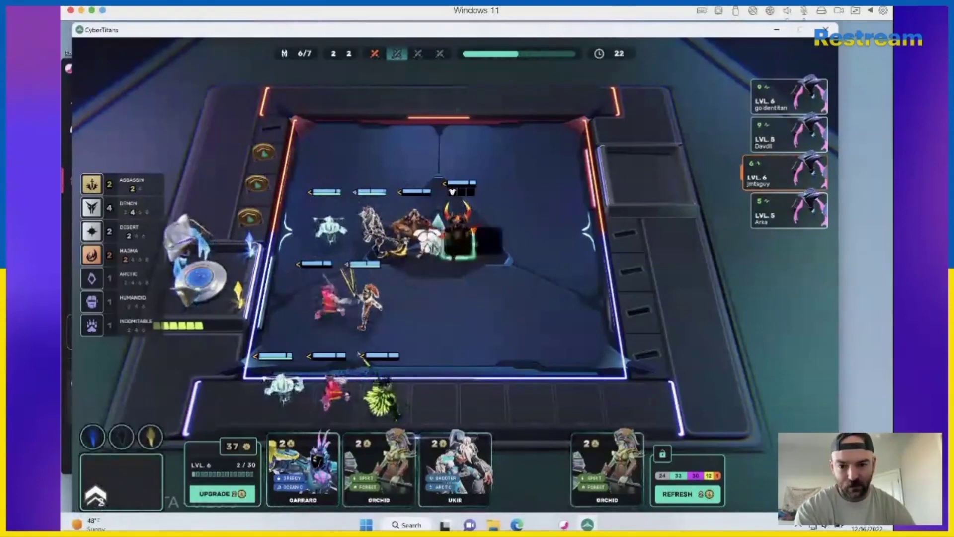
click(452, 191)
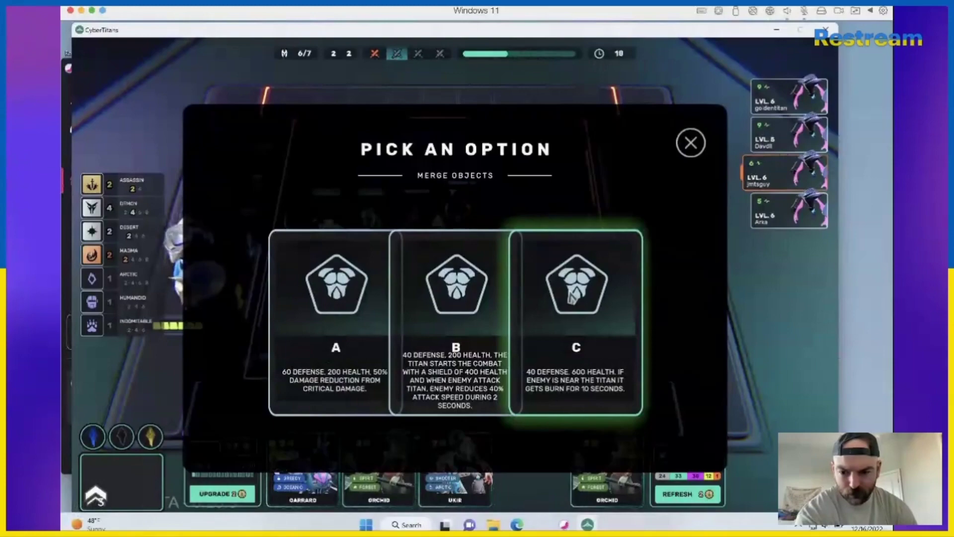
click(572, 297)
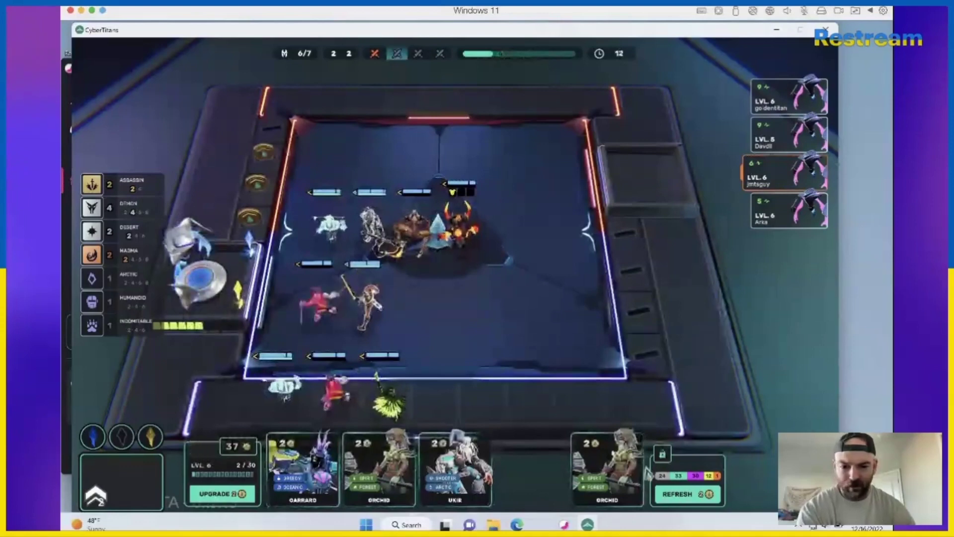
Reroll the shop twice, buy Kalahs, and move the new unit from the bench
click(700, 499)
click(607, 470)
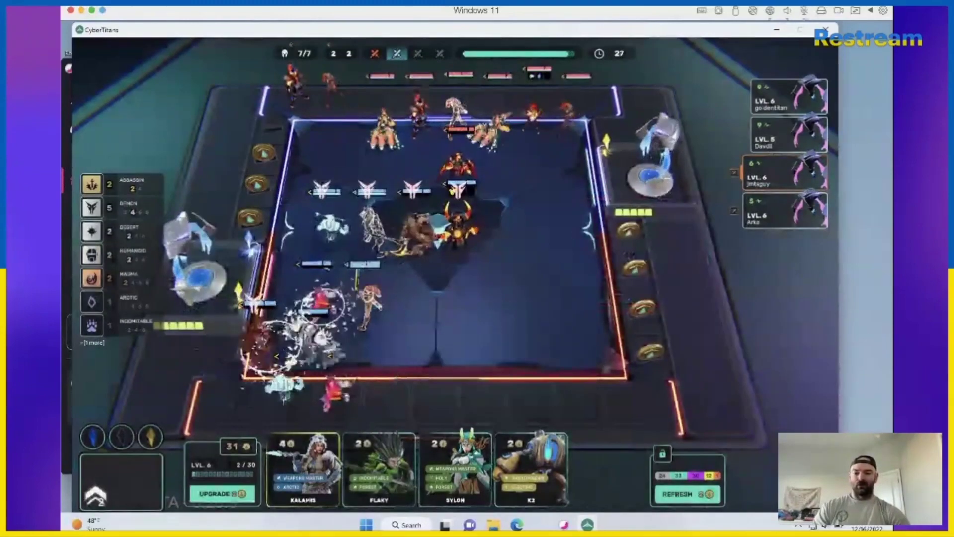
click(306, 471)
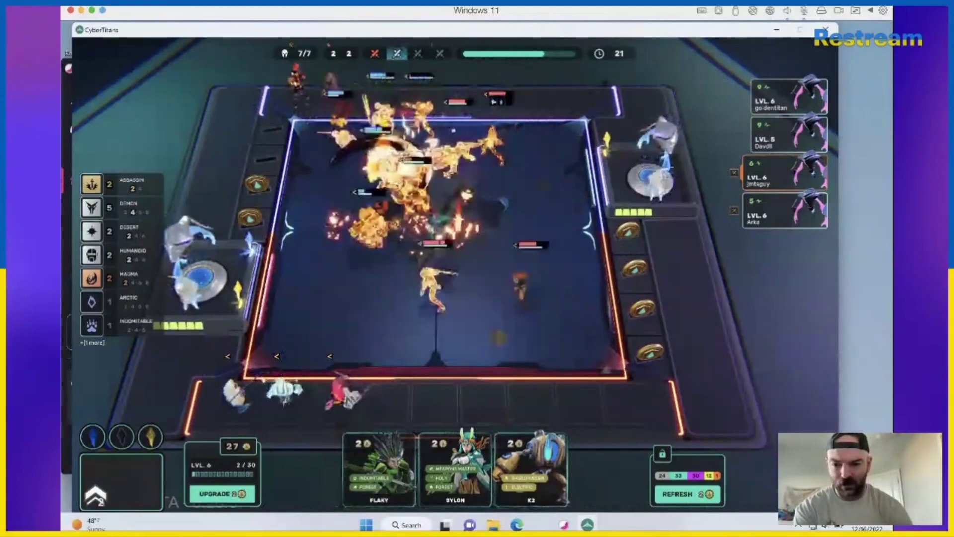
drag(335, 395, 411, 489)
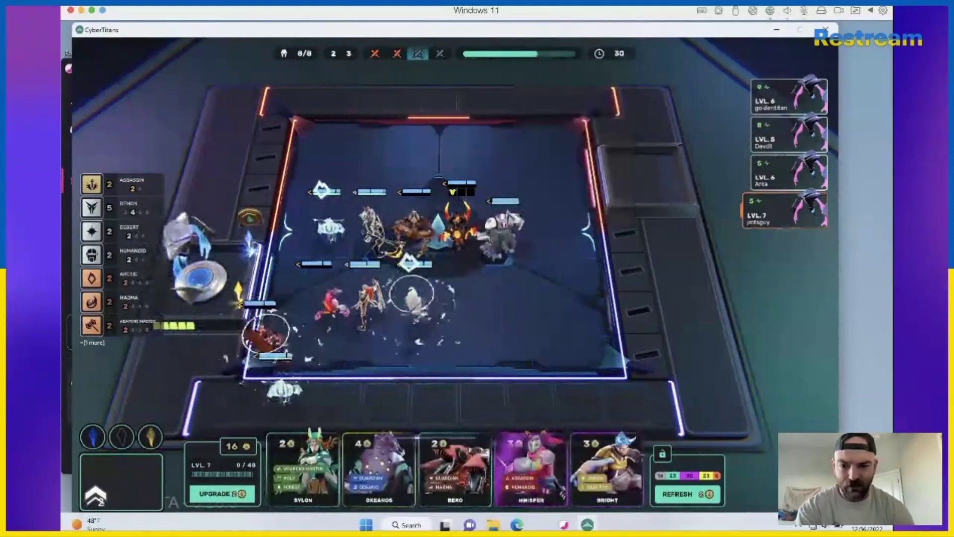
Buy Bright and Whisper while moving units from the bench onto board squares
drag(277, 346, 280, 220)
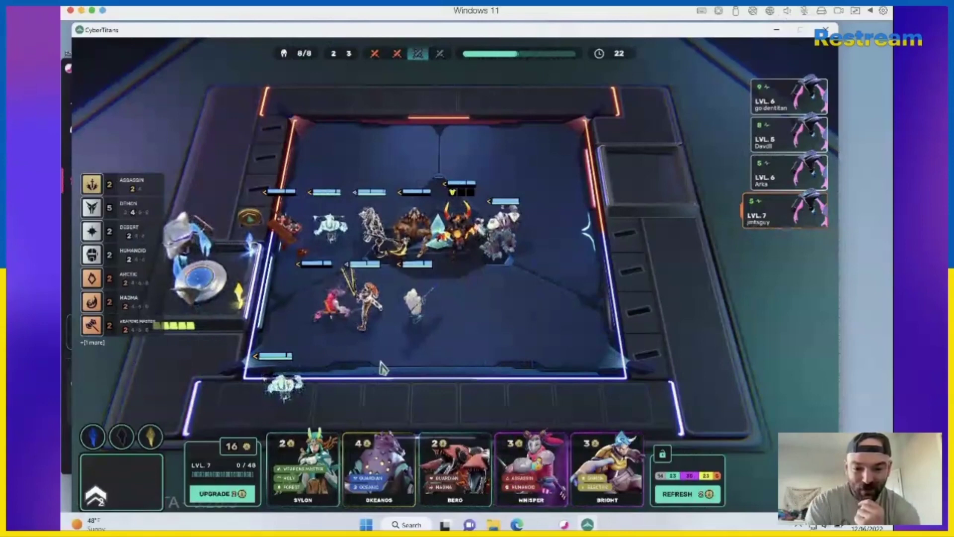
click(622, 484)
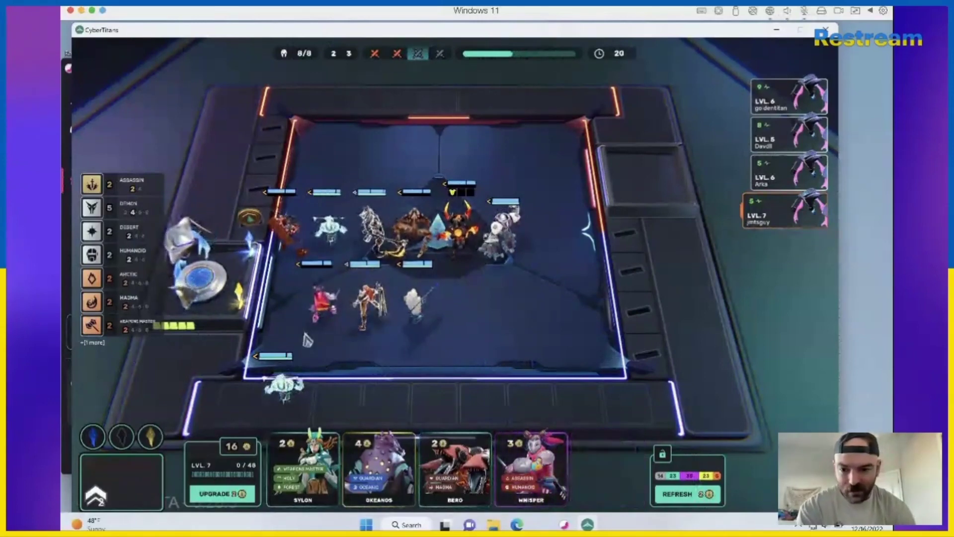
drag(235, 391, 321, 302)
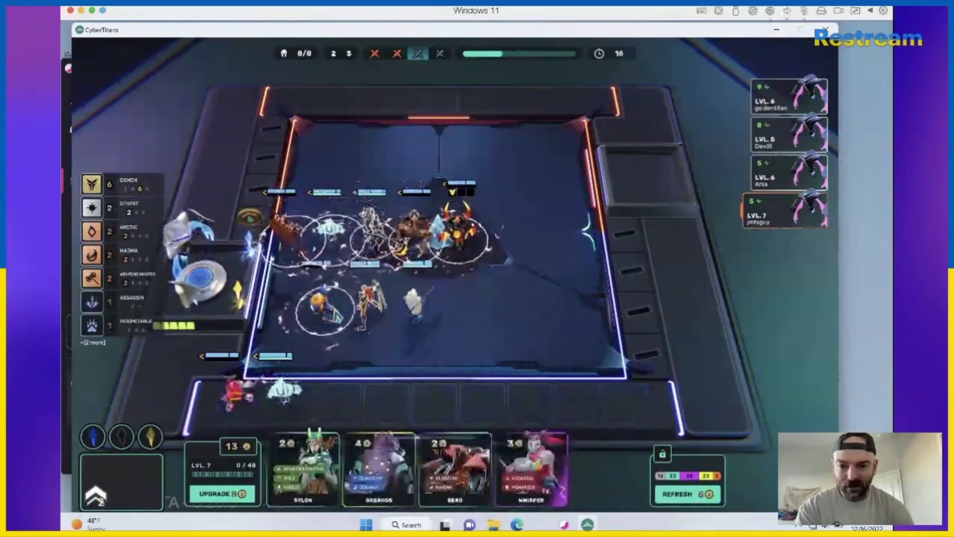
mouse_move(323, 308)
mouse_move(336, 317)
mouse_down()
mouse_move(325, 306)
mouse_move(372, 302)
mouse_move(418, 238)
mouse_up()
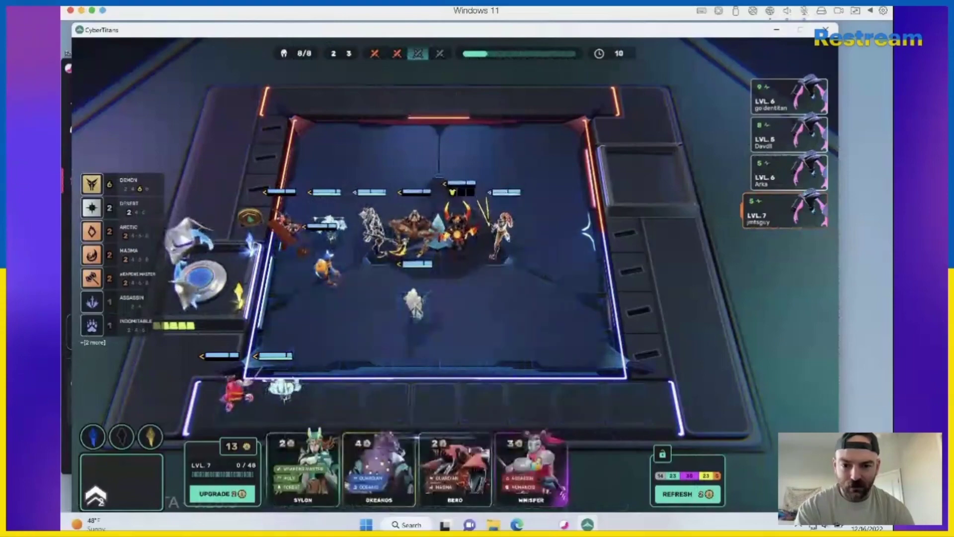
click(533, 470)
drag(418, 302, 391, 313)
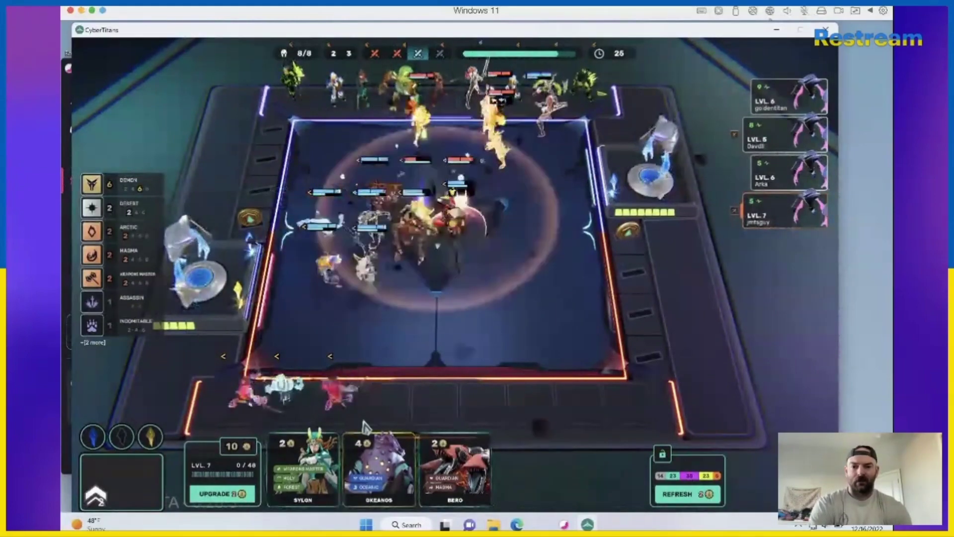
mouse_move(302, 468)
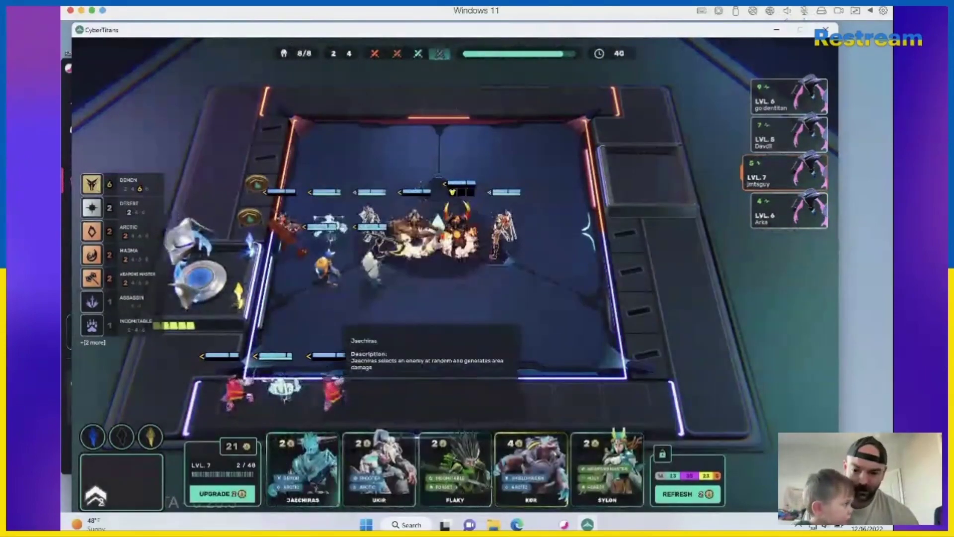
Buy Jaechiras, Volundr, Spark and Bright across two shop rerolls
click(298, 466)
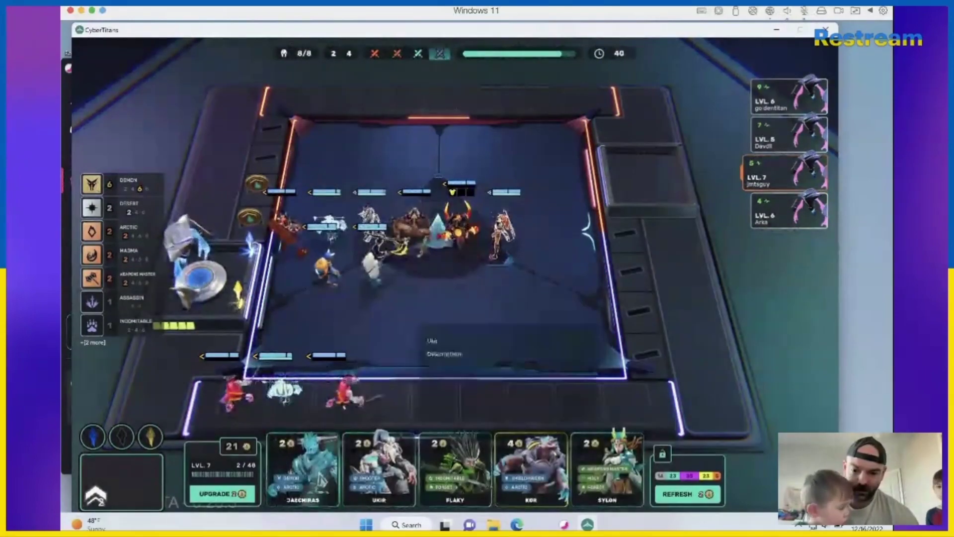
click(688, 494)
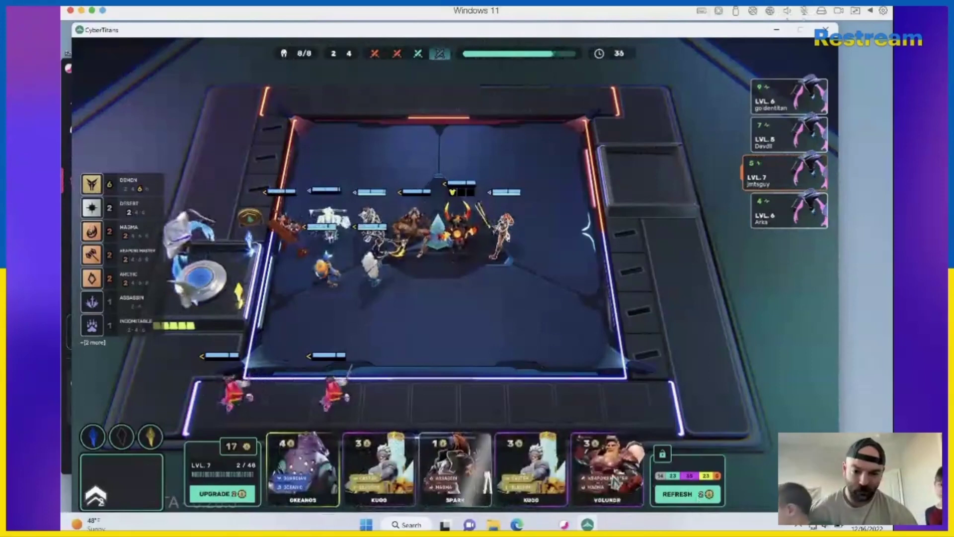
click(607, 470)
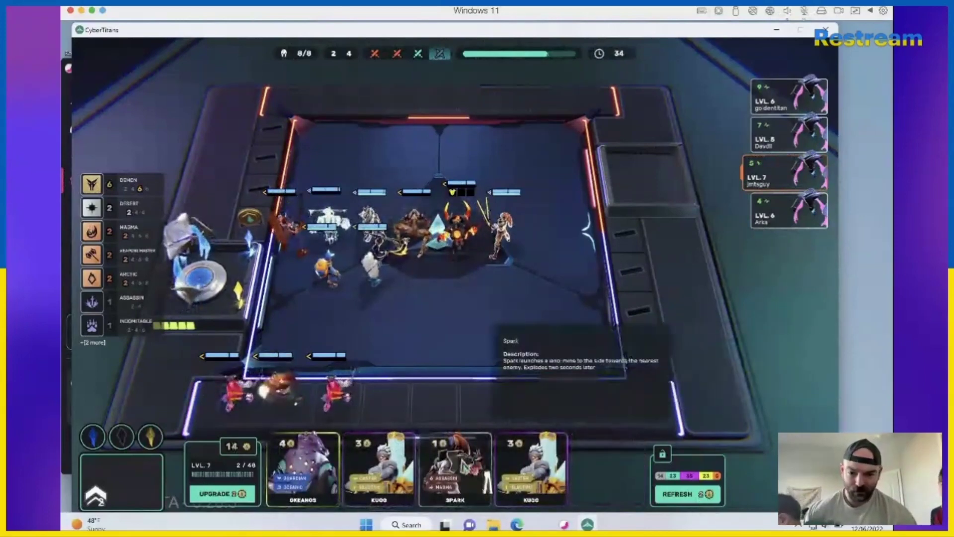
click(456, 469)
click(687, 494)
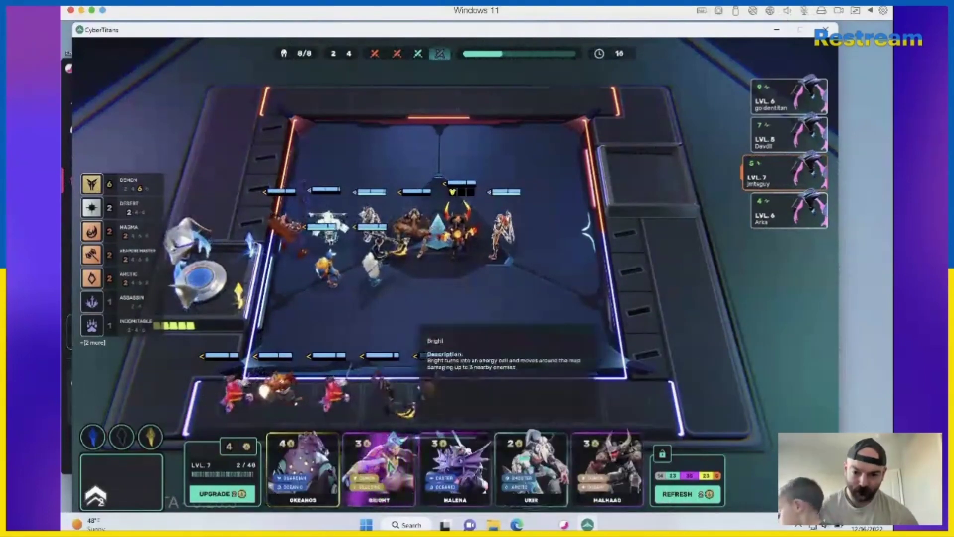
click(380, 467)
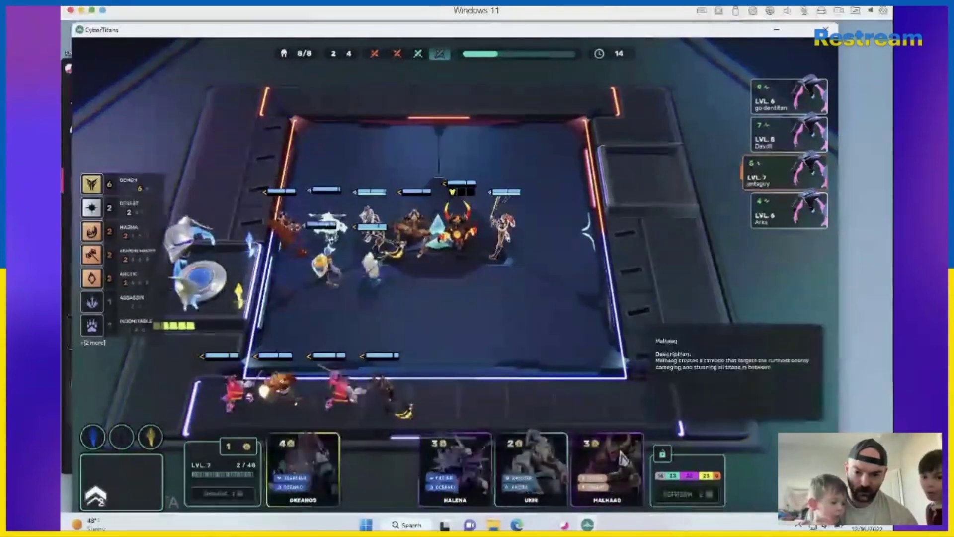
Sell one bench unit and one board unit for gold, then pick another shop card
drag(442, 393, 440, 489)
click(440, 489)
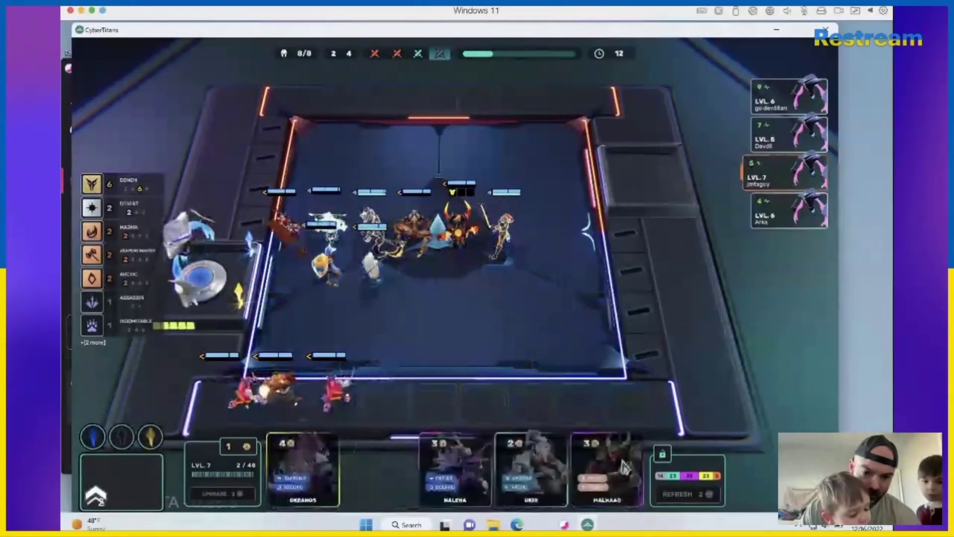
drag(501, 237, 518, 481)
click(518, 481)
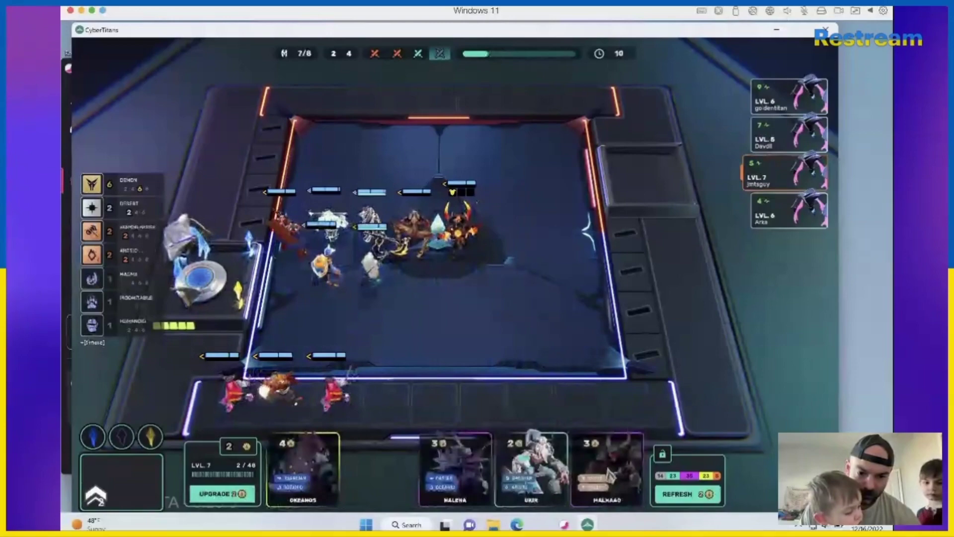
click(611, 470)
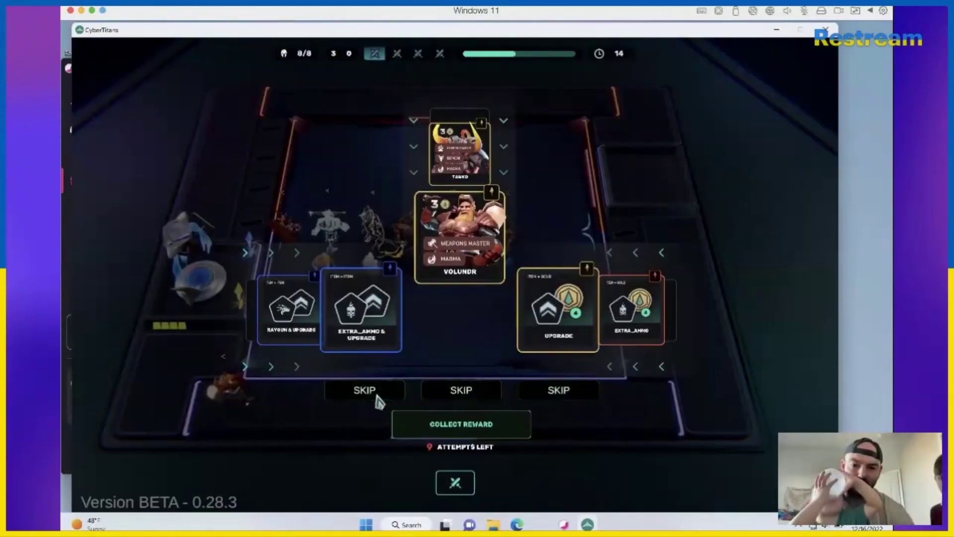
Reroll the left reward card, check the board, and collect Force Field & Upgrade with the other rewards
click(365, 390)
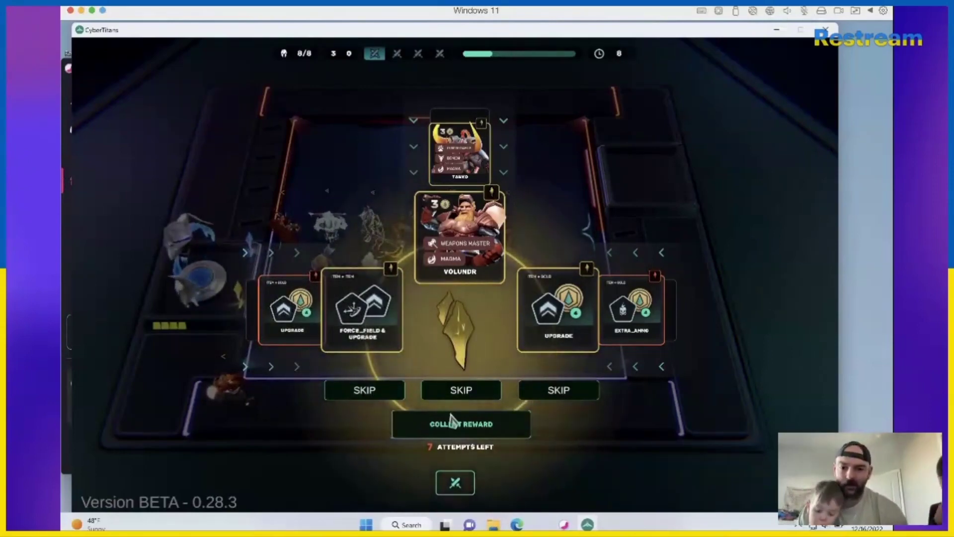
click(456, 485)
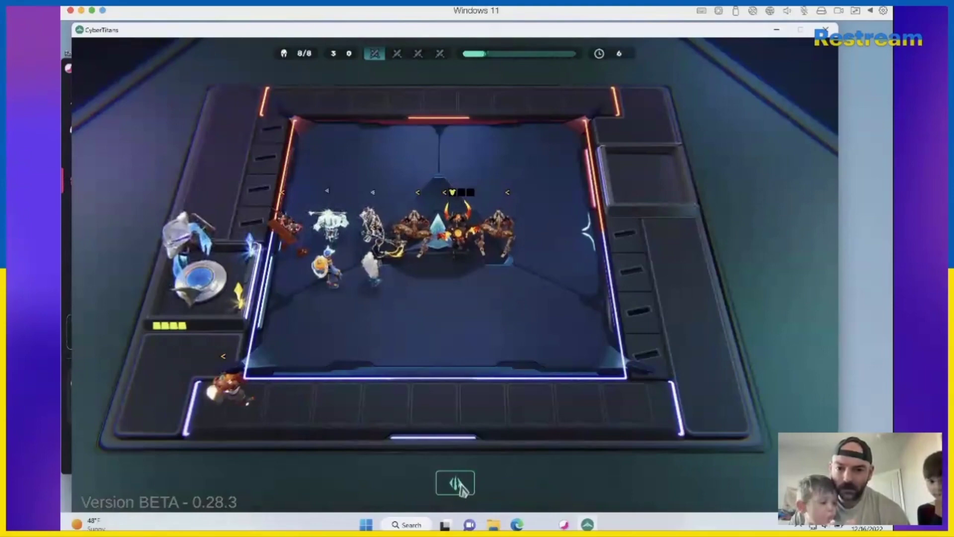
click(457, 484)
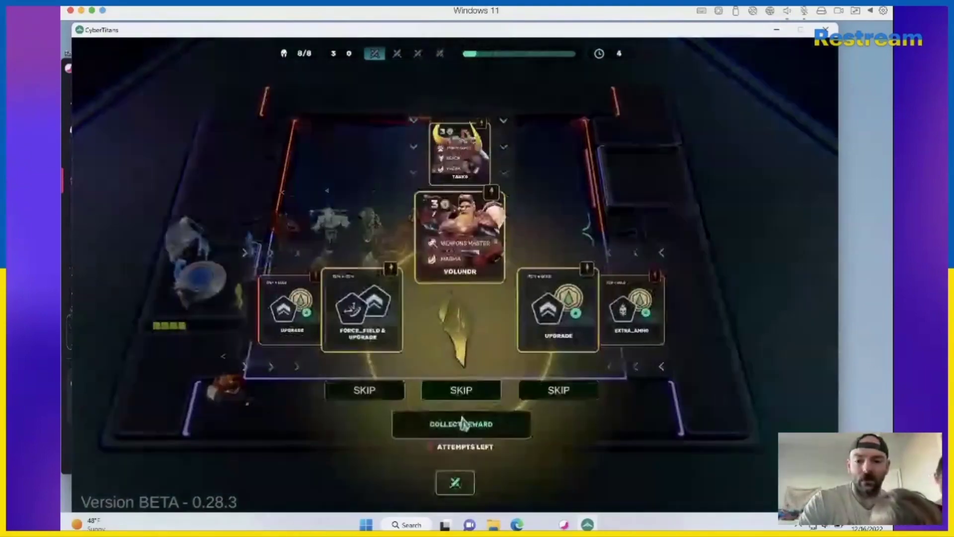
click(462, 391)
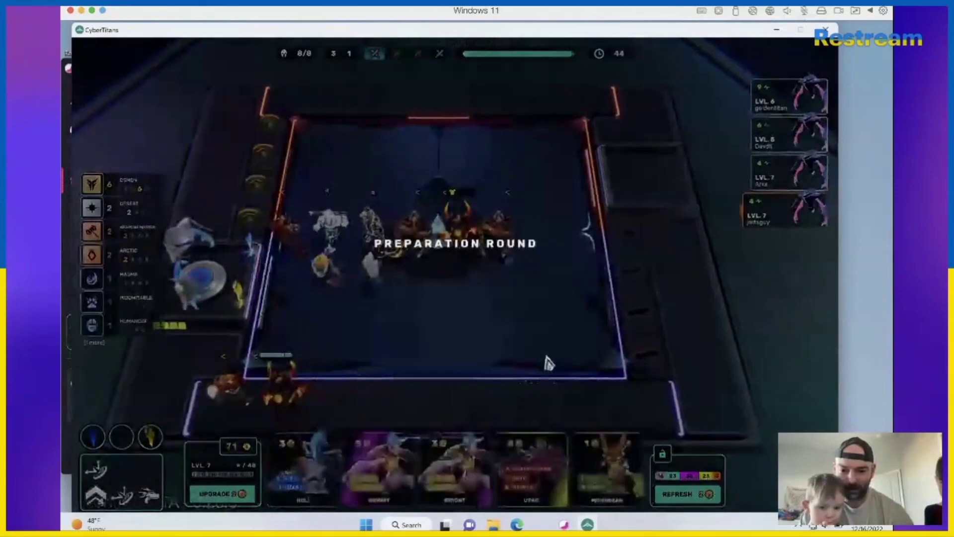
Buy three units from the shop
click(355, 485)
click(455, 477)
click(532, 470)
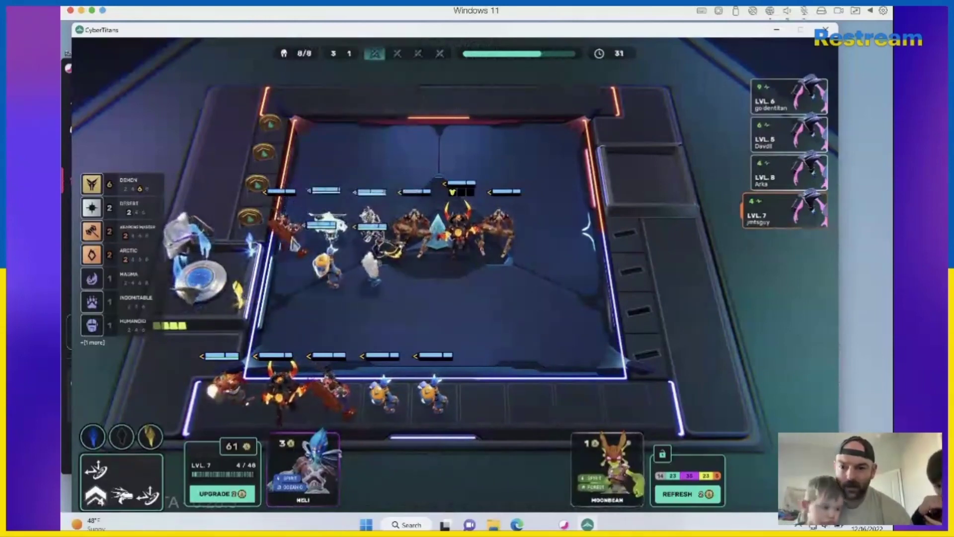
mouse_move(294, 245)
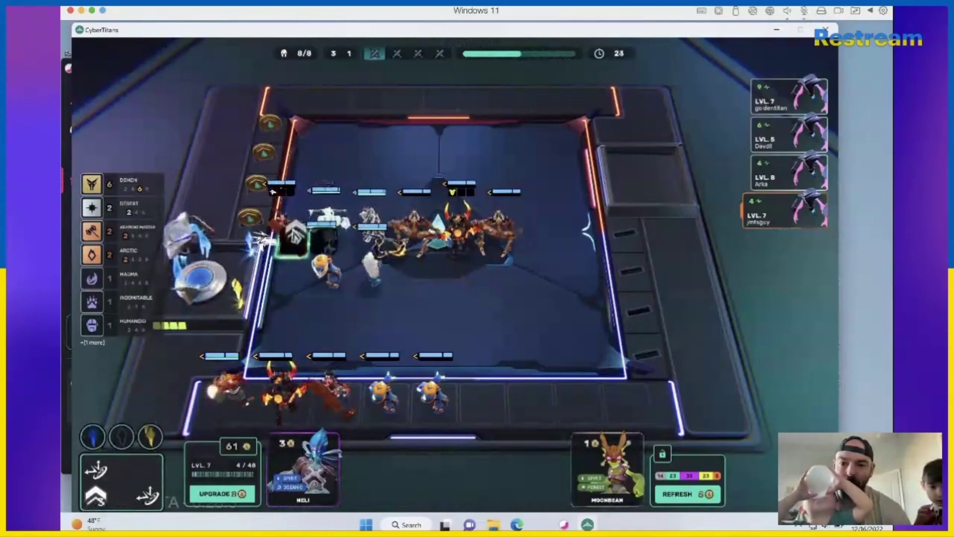
Merge items into lifesteal option A and equip items on two board units
click(291, 242)
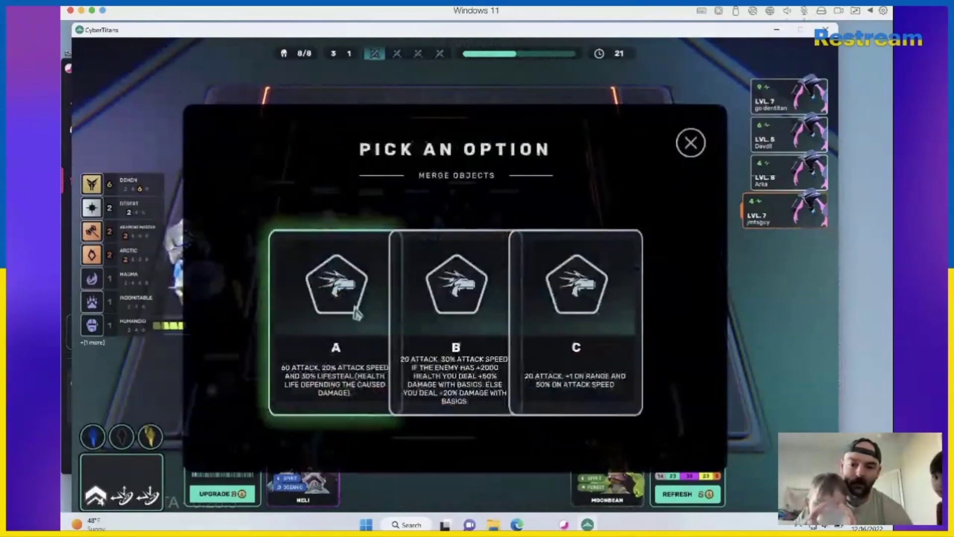
click(336, 298)
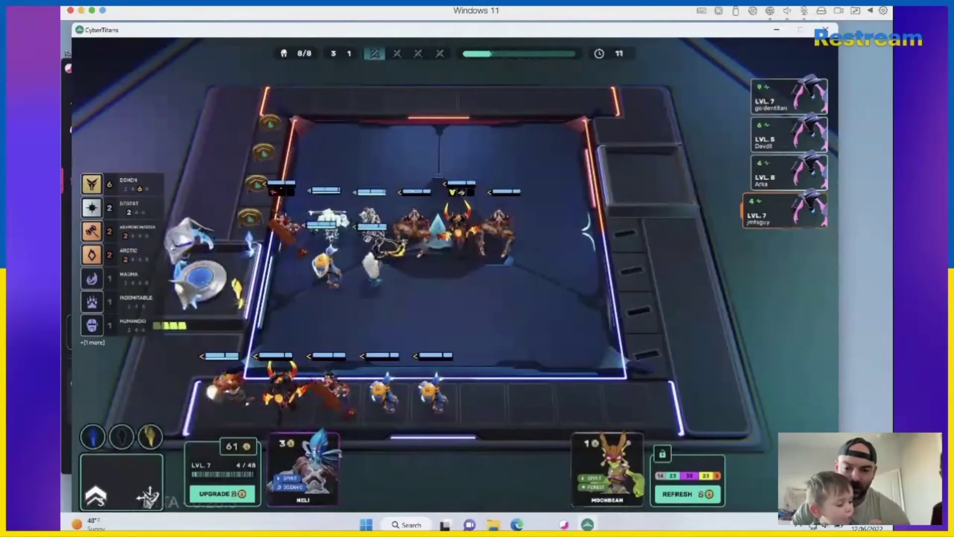
drag(149, 493, 462, 242)
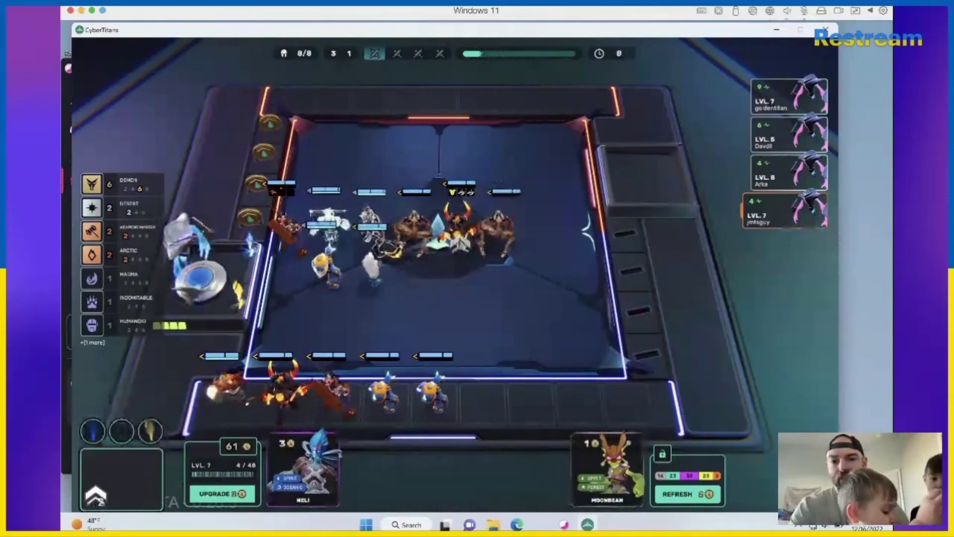
drag(144, 489, 487, 240)
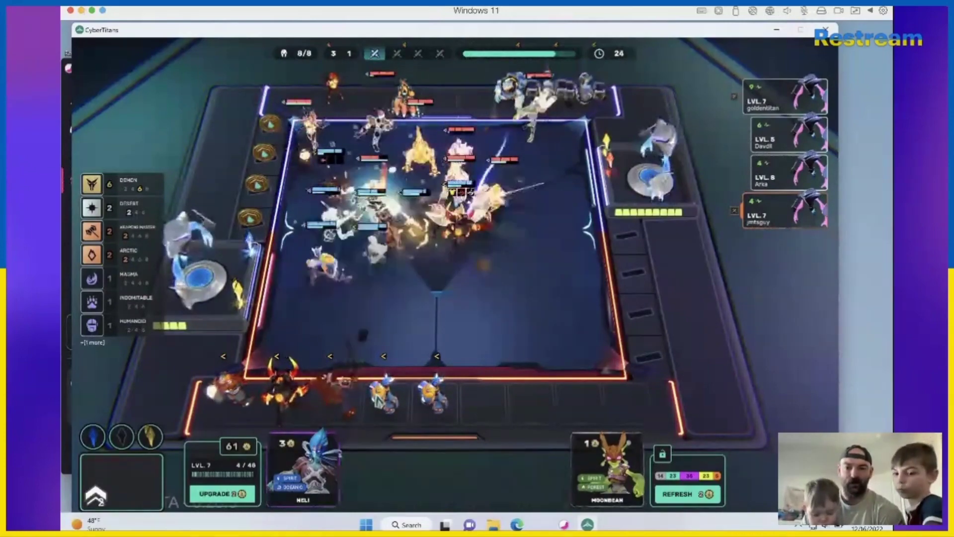
Buy experience five times, buy the UTAO unit, and level up to level 8
click(223, 494)
click(224, 494)
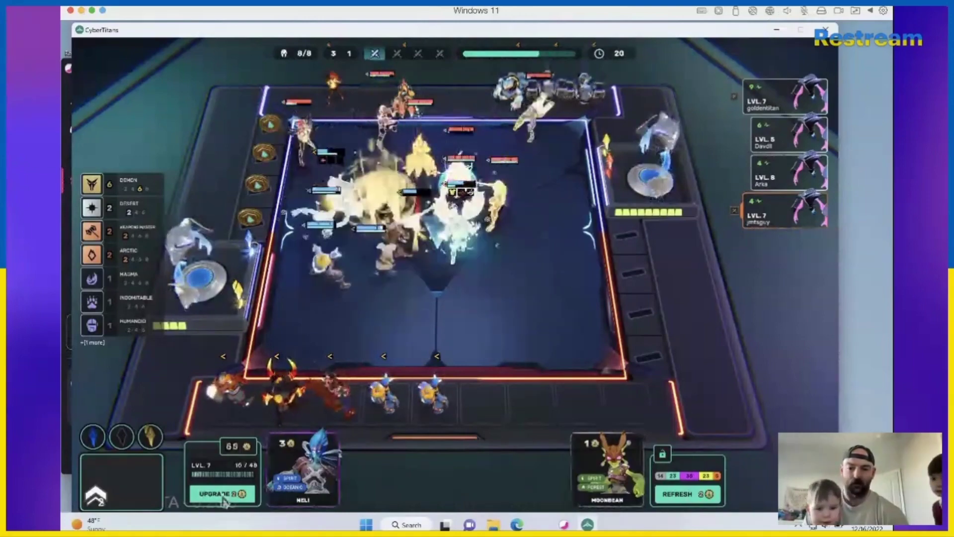
click(224, 494)
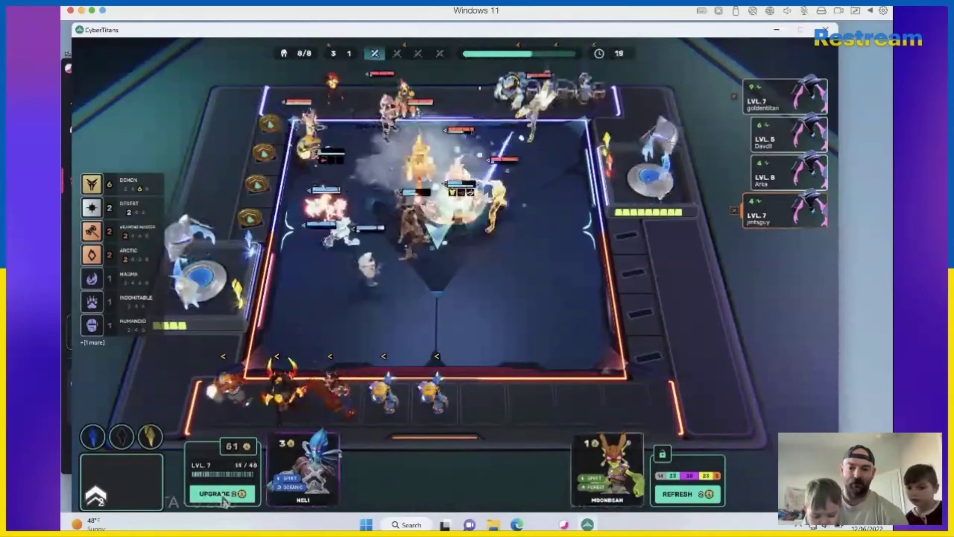
click(223, 494)
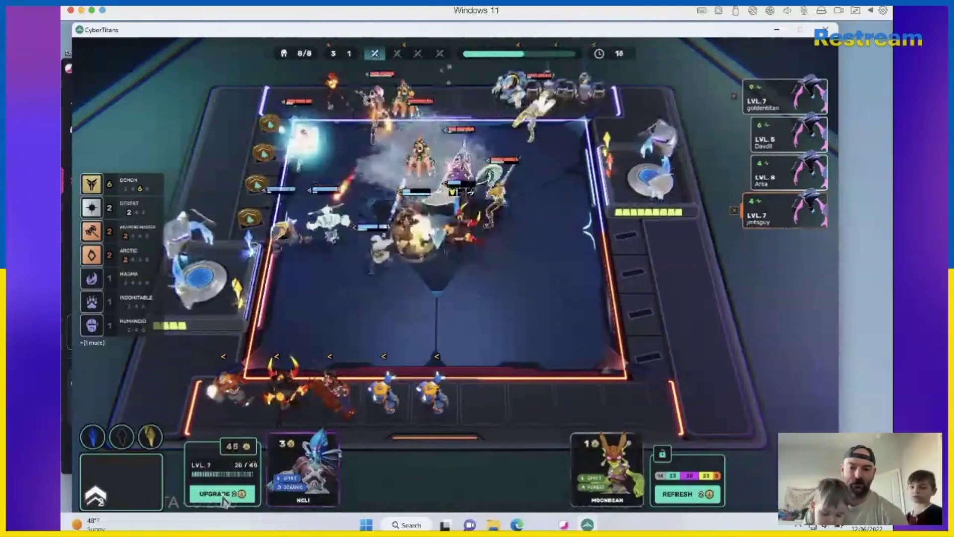
click(223, 494)
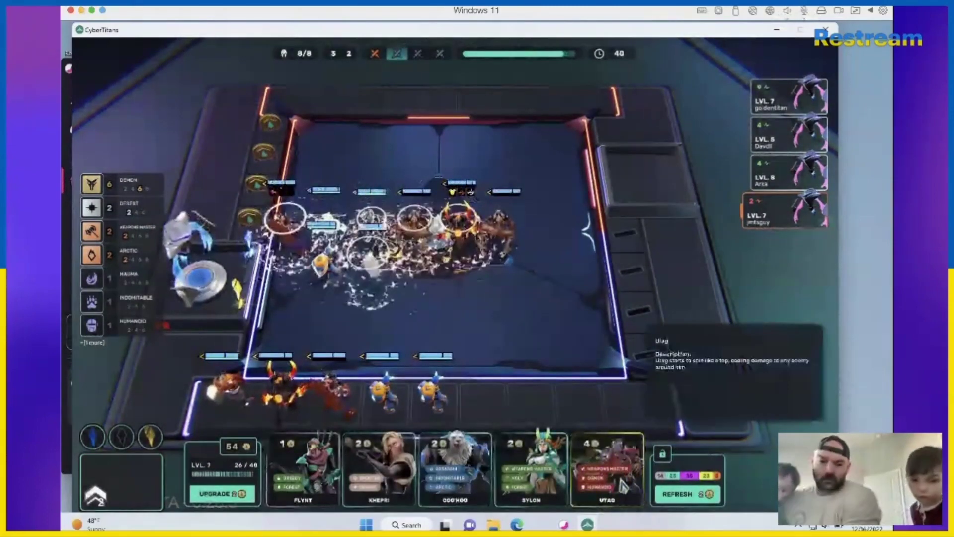
click(625, 477)
click(222, 493)
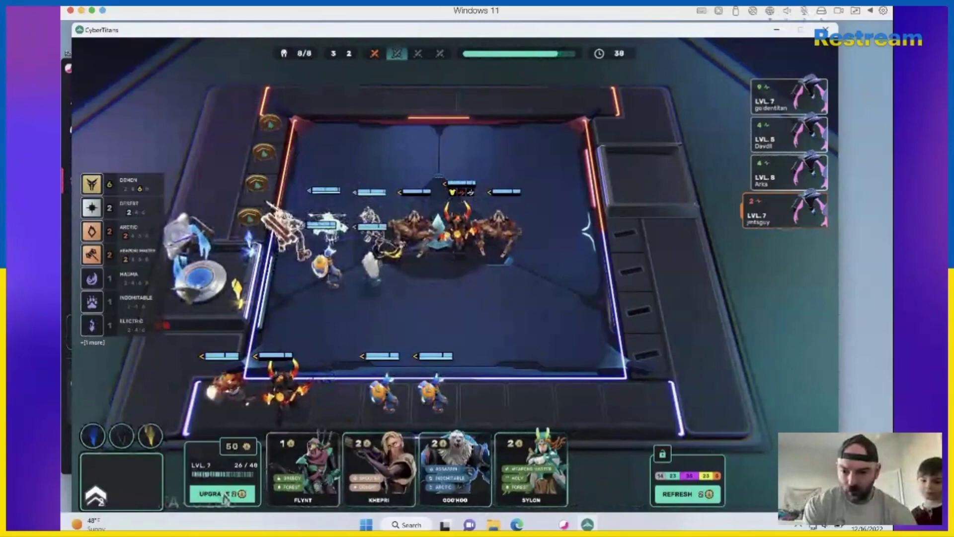
Reroll the shop, buy two units, and sell a bench unit for gold
click(685, 495)
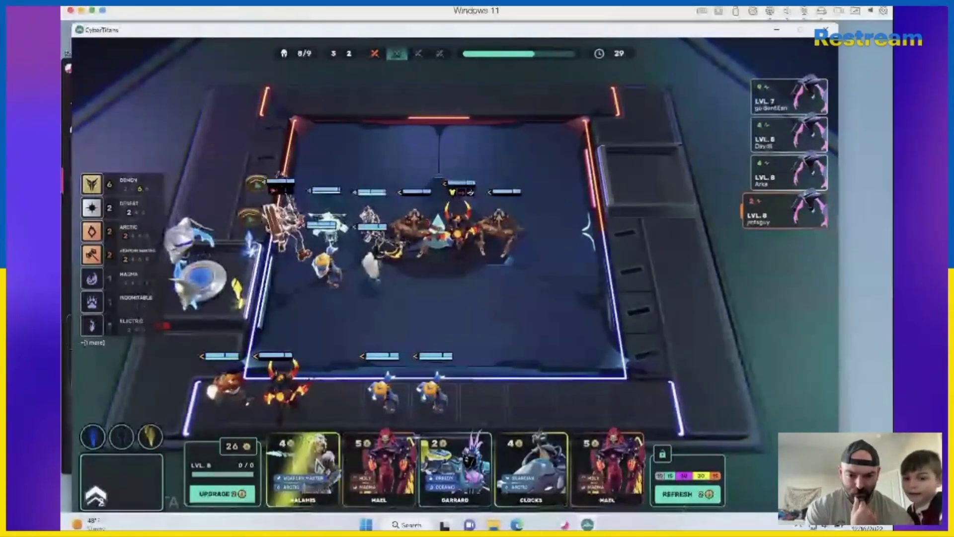
click(302, 470)
click(455, 470)
drag(481, 399, 477, 492)
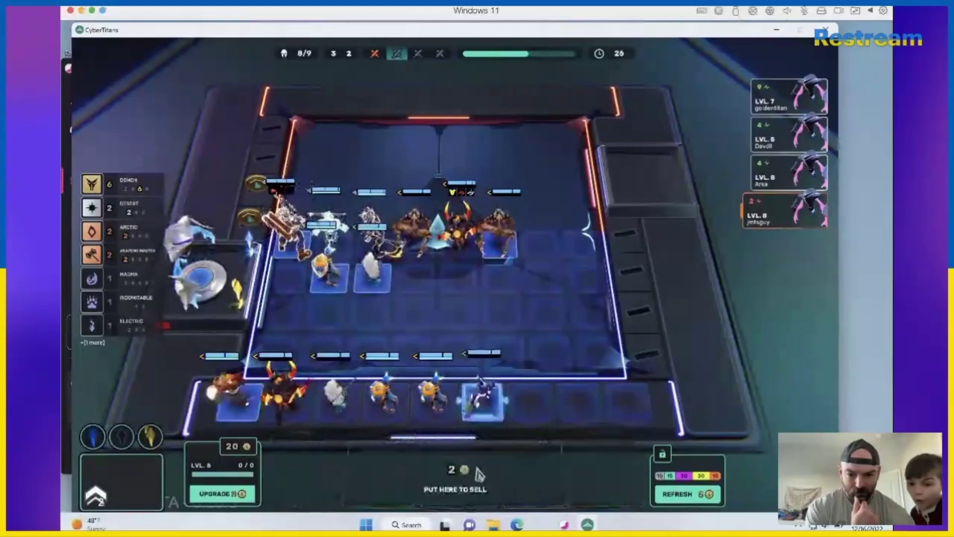
Keep rerolling the shop, buying a unit, a merging copy, and a titan
click(684, 495)
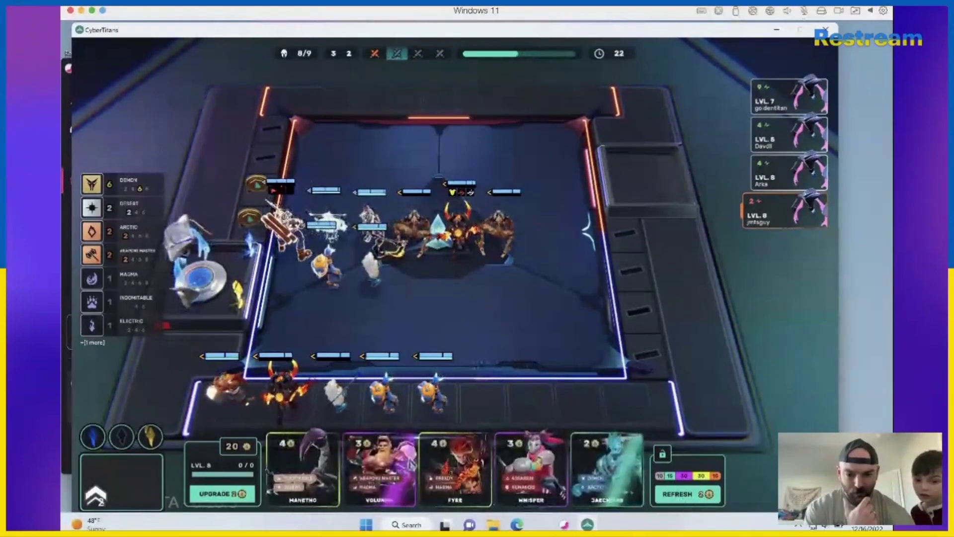
click(606, 470)
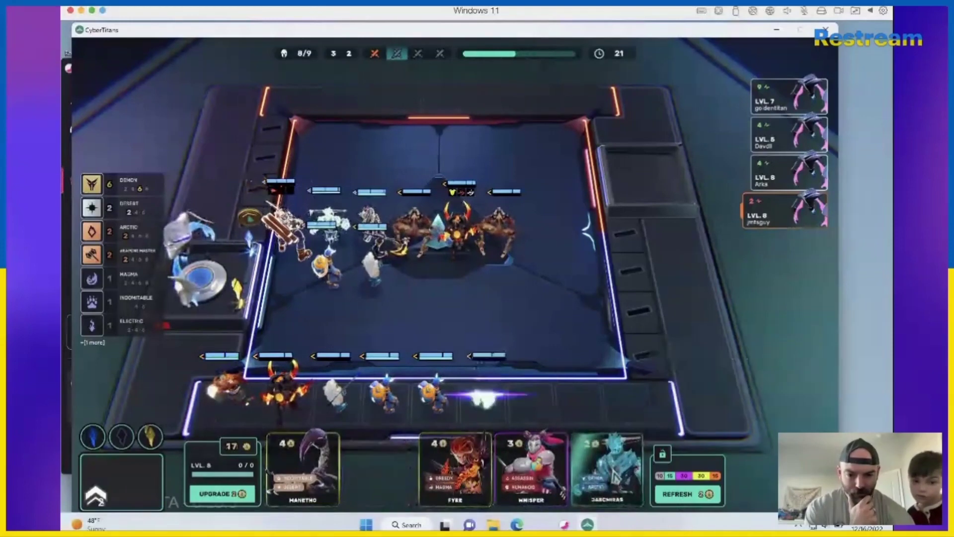
click(685, 495)
mouse_move(302, 470)
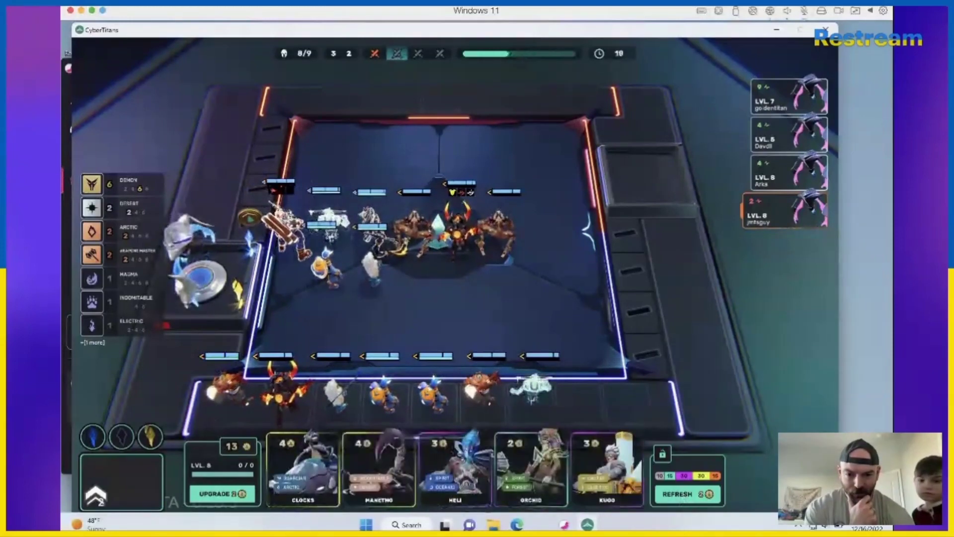
click(688, 494)
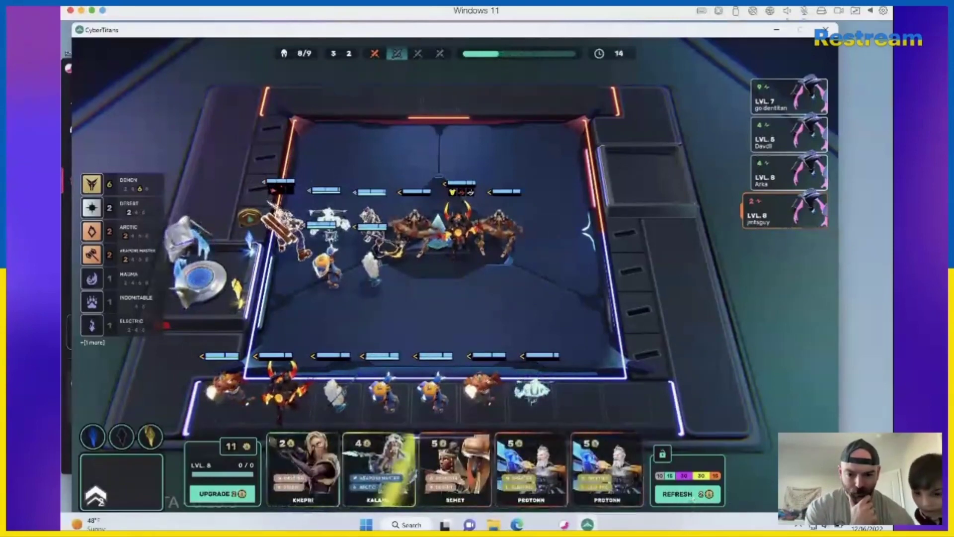
click(380, 465)
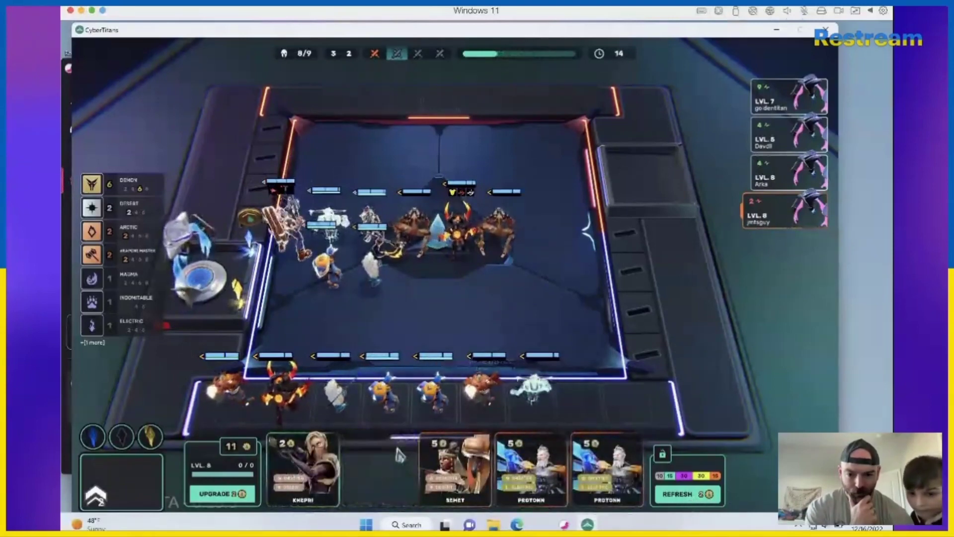
click(684, 495)
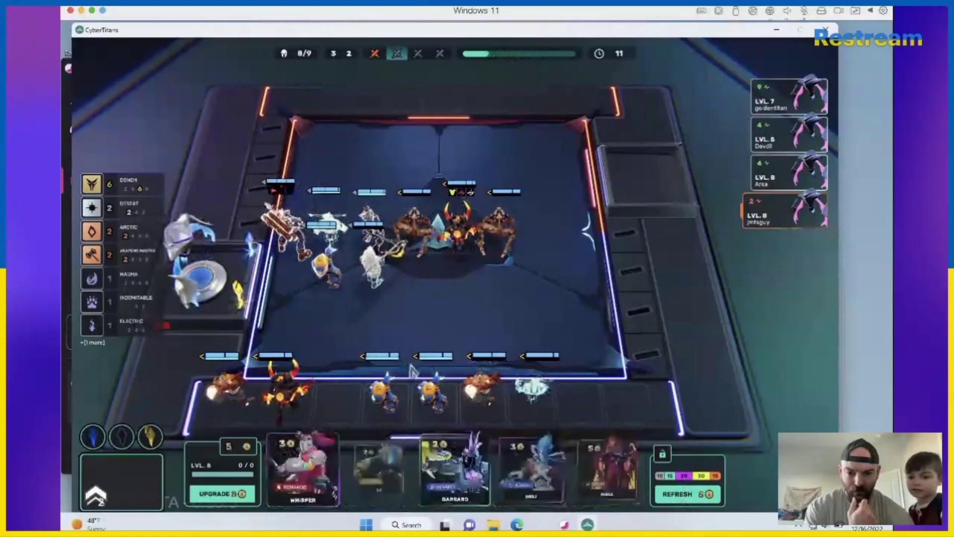
click(581, 469)
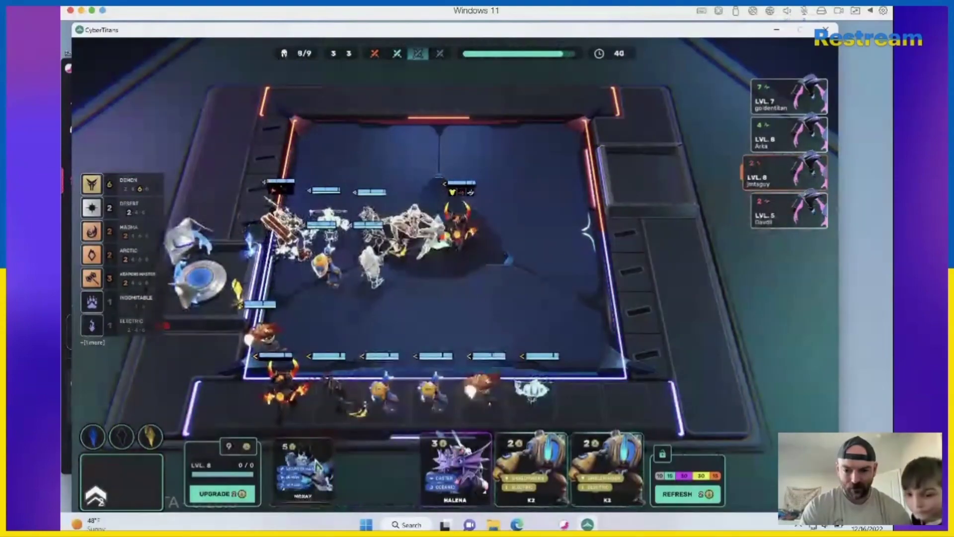
Buy a titan, reposition bench titans, and reroll the shop with the D hotkey
click(311, 462)
drag(234, 403, 236, 398)
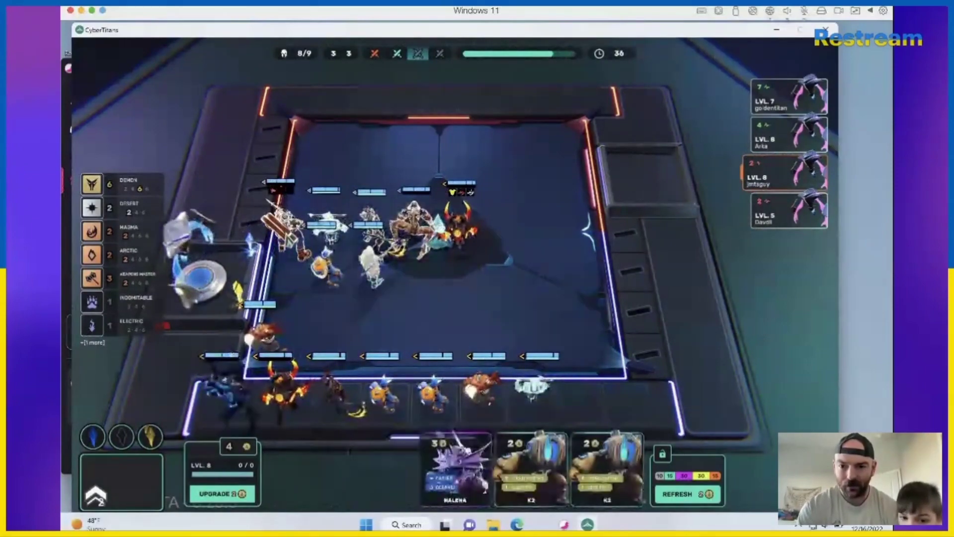
drag(264, 335, 227, 395)
mouse_move(278, 341)
mouse_down()
mouse_move(269, 328)
mouse_move(258, 361)
mouse_move(284, 391)
mouse_up()
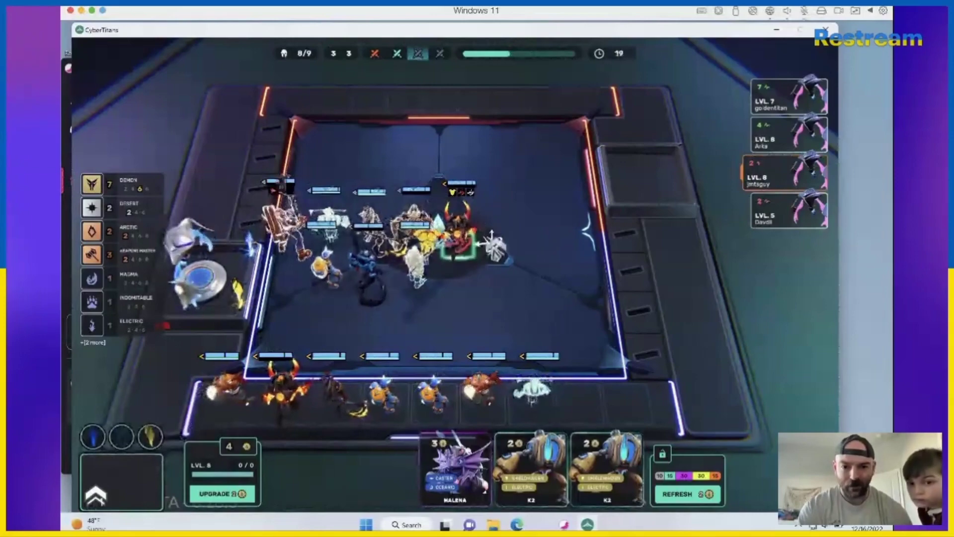
mouse_move(492, 245)
key(d)
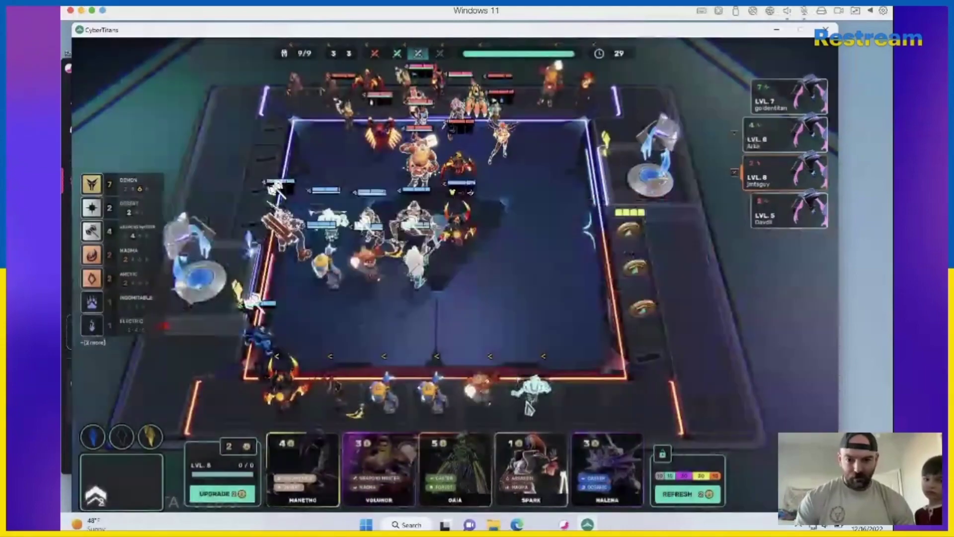
Rearrange a bench titan, buy VOLUNDR, and reroll the shop twice
drag(521, 392, 534, 399)
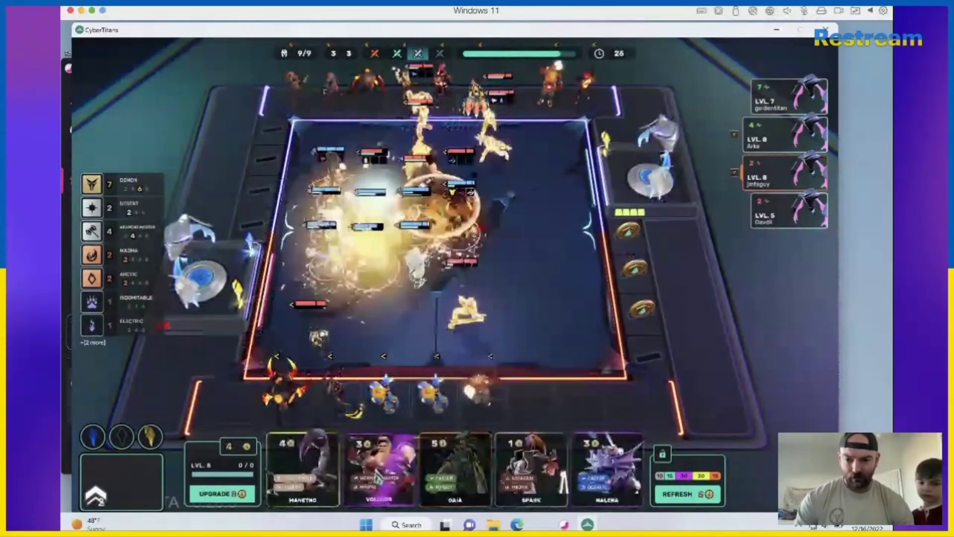
click(377, 477)
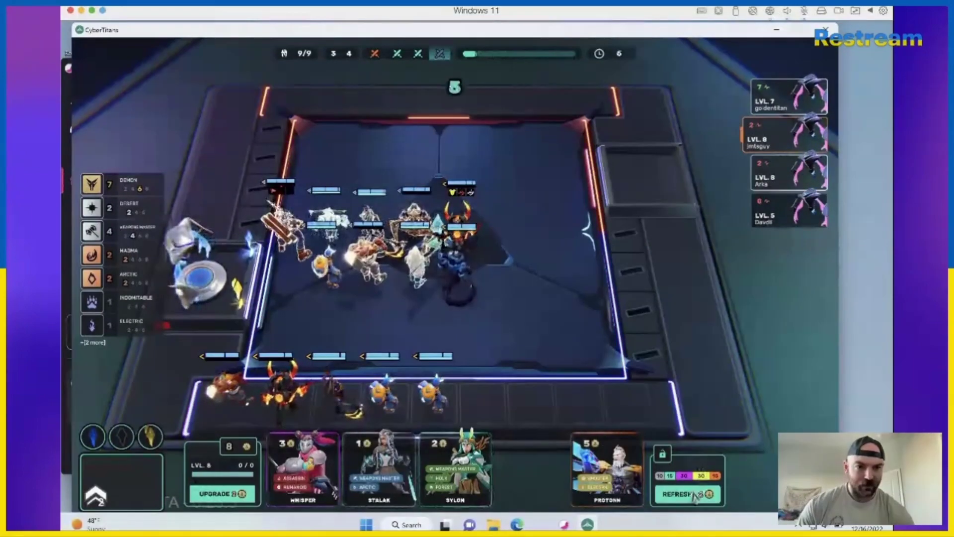
click(693, 498)
click(380, 470)
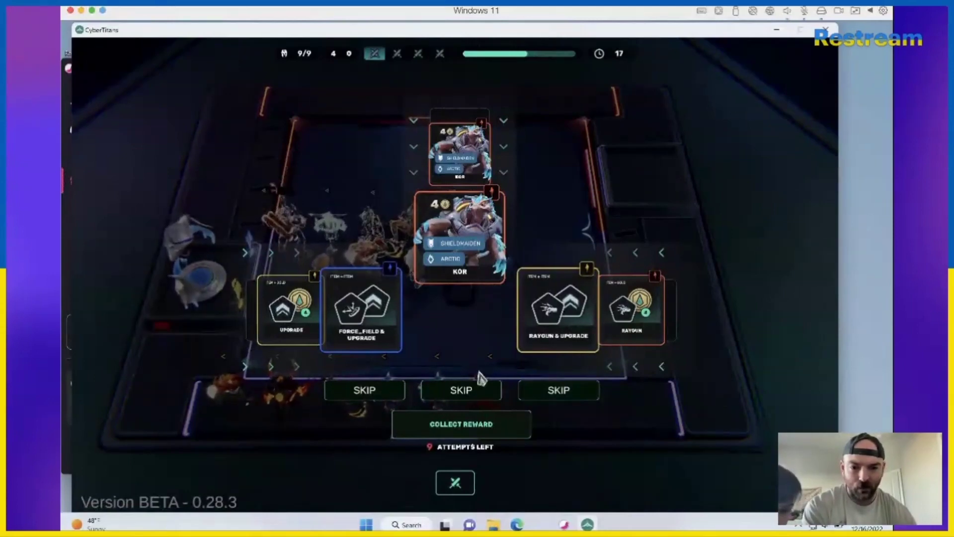
Reroll the left and middle rewards, collect Upgrade, Clocks and Raygun & Upgrade, then close the summary
click(364, 390)
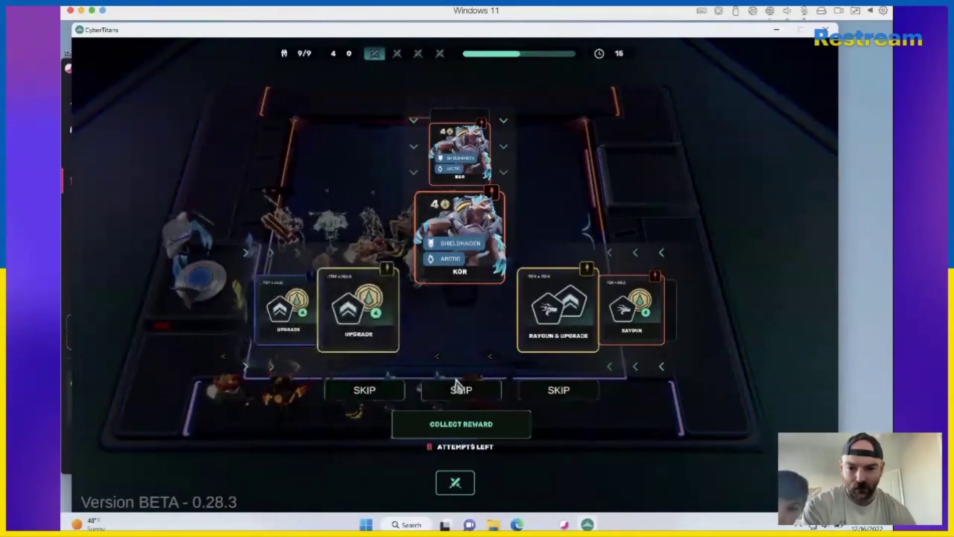
click(461, 390)
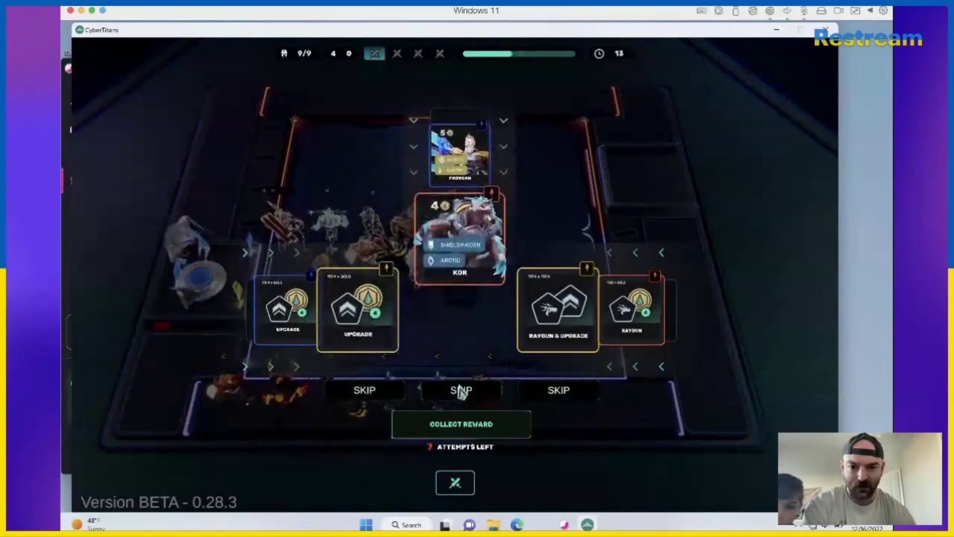
click(461, 390)
click(462, 391)
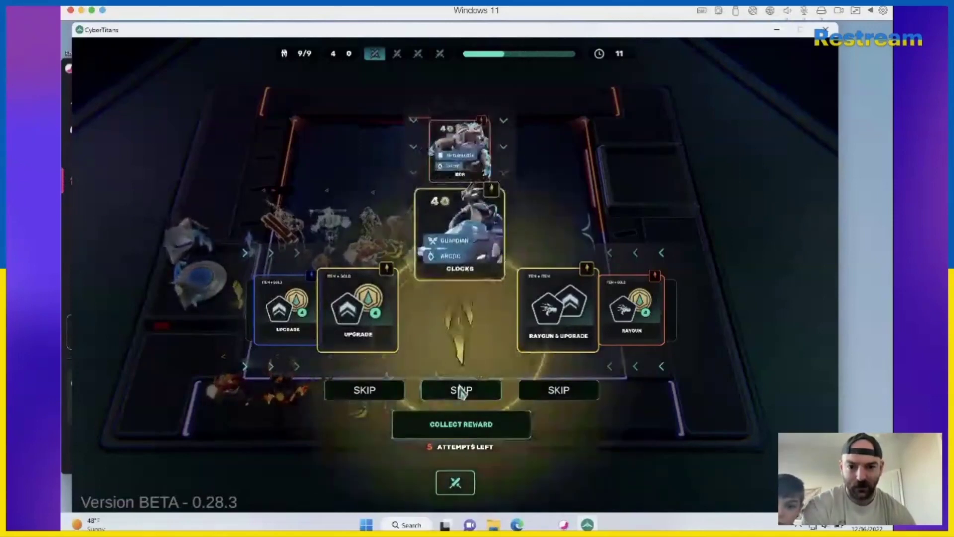
click(461, 424)
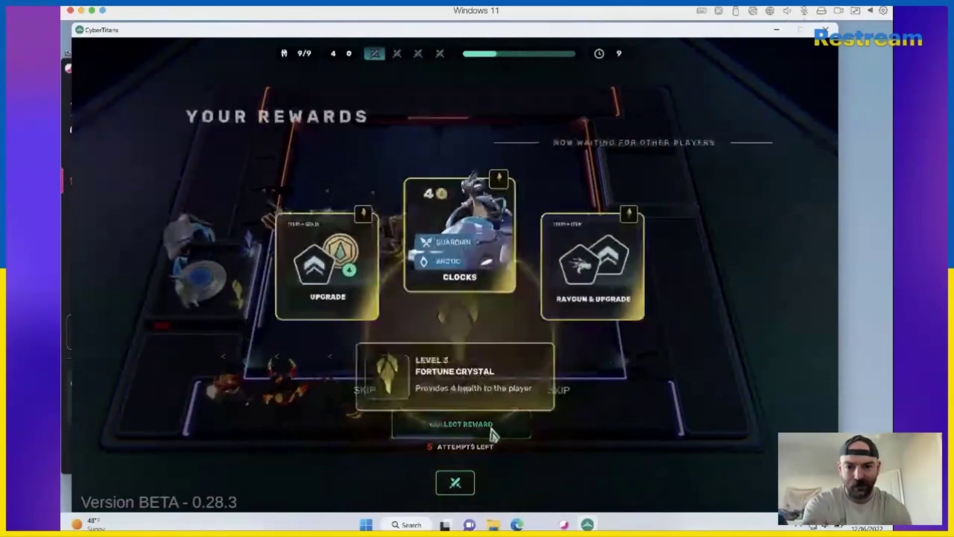
click(458, 481)
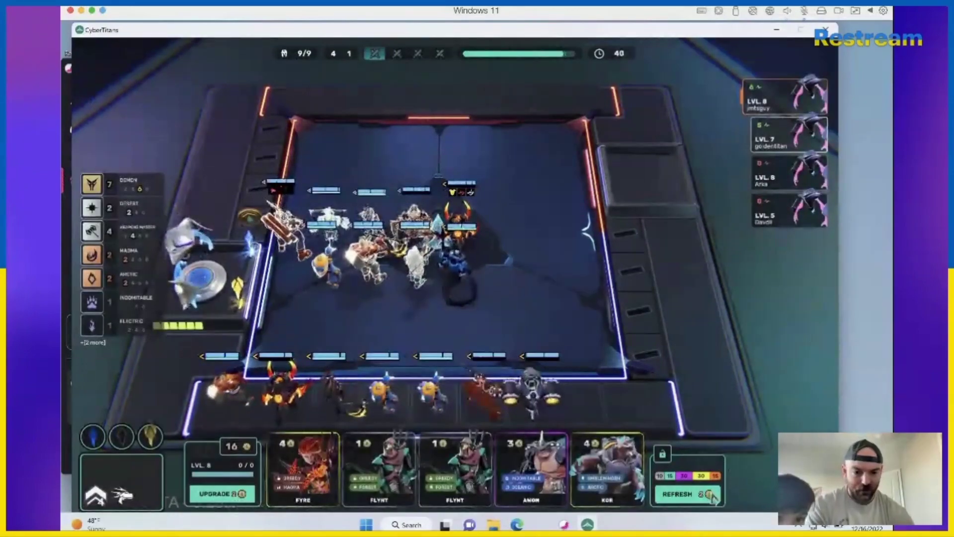
Reroll the shop, merge items into option C (+1 range, 50% attack speed), and reroll again
click(708, 495)
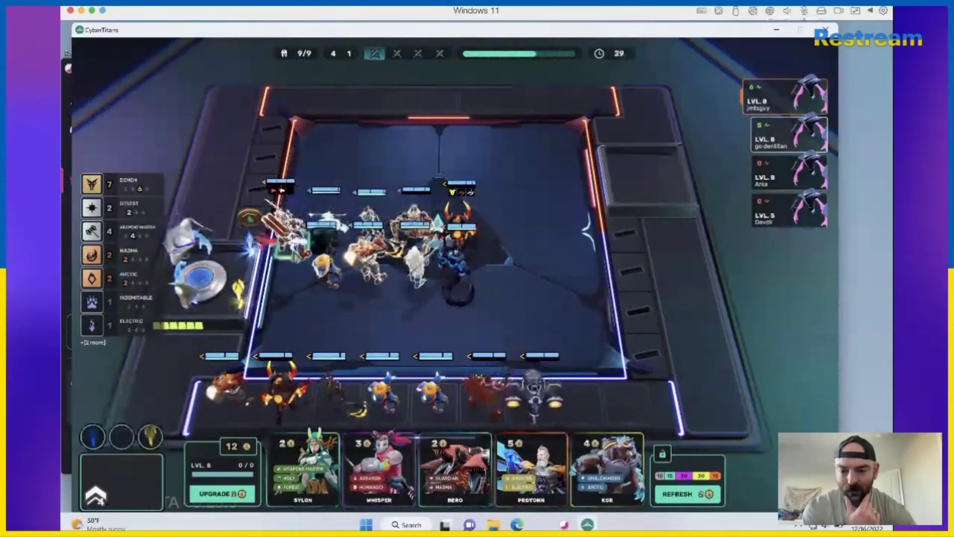
click(124, 437)
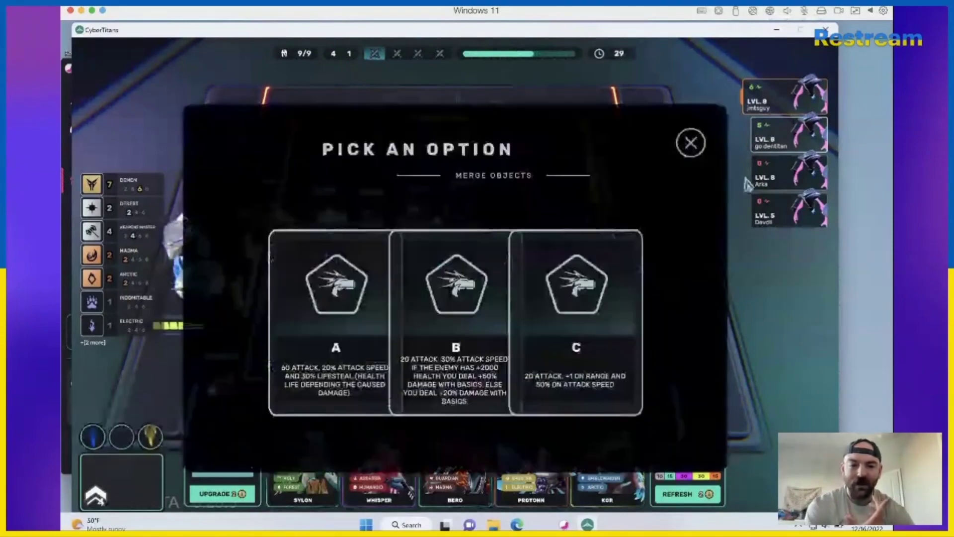
click(596, 313)
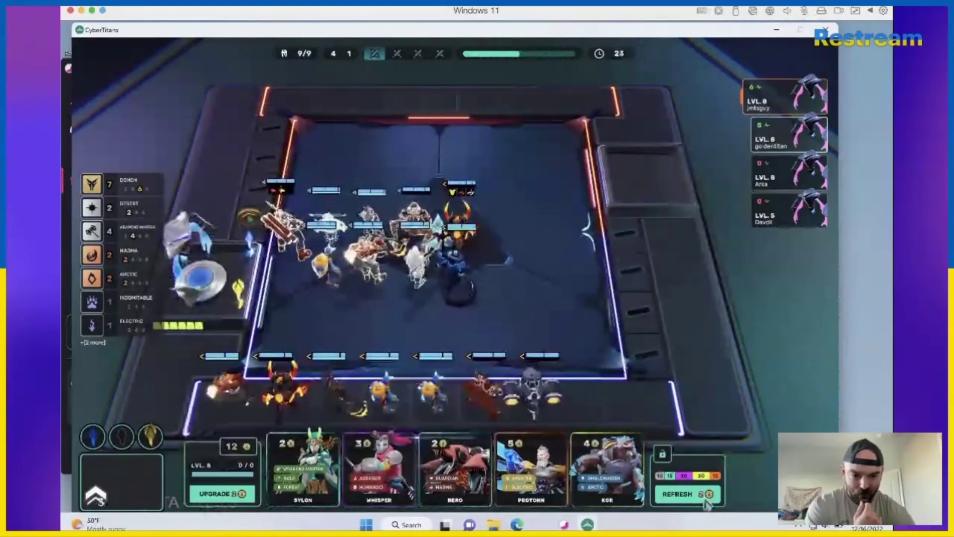
click(690, 494)
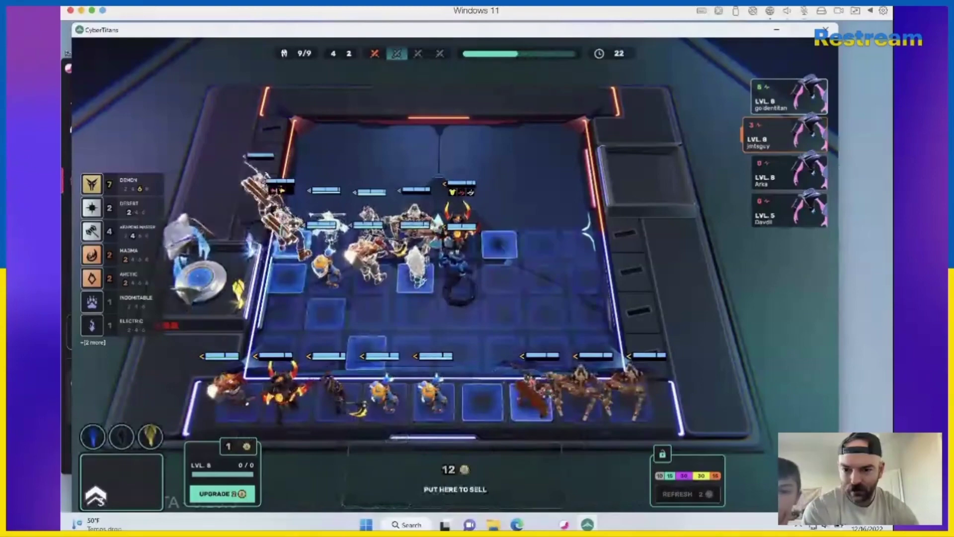
Sell a bench titan, place and reposition a new titan, and pick elusive defence option B
drag(488, 391, 488, 492)
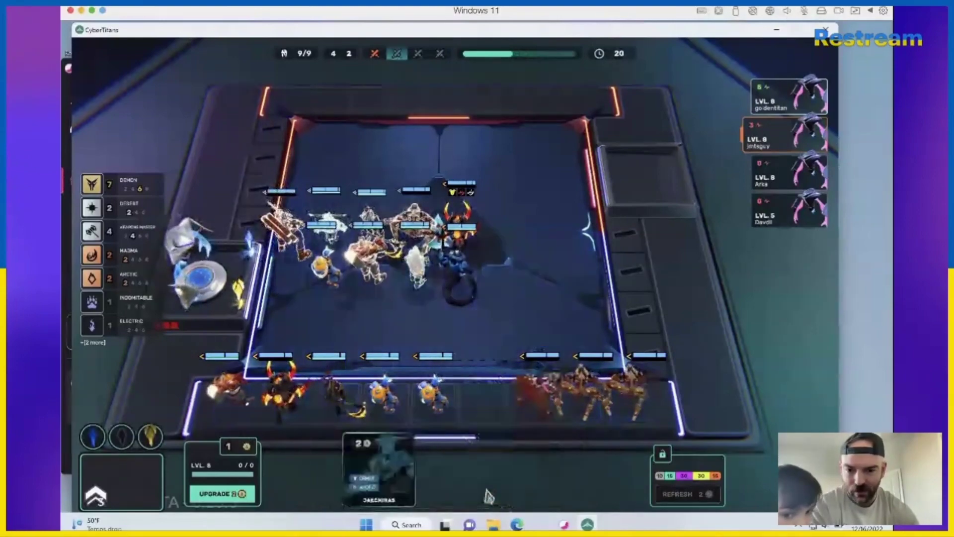
drag(380, 473, 417, 280)
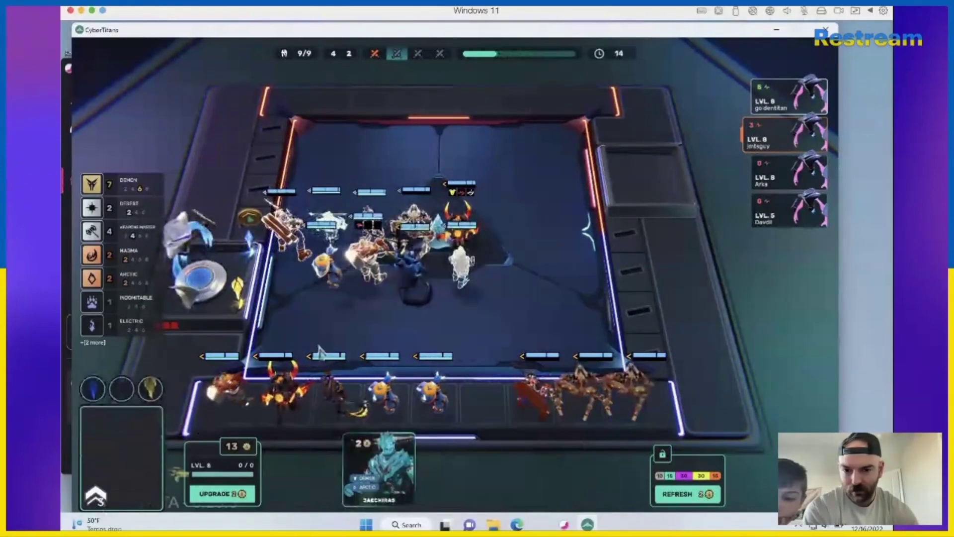
mouse_move(380, 474)
mouse_down()
mouse_move(366, 298)
mouse_move(368, 313)
mouse_up()
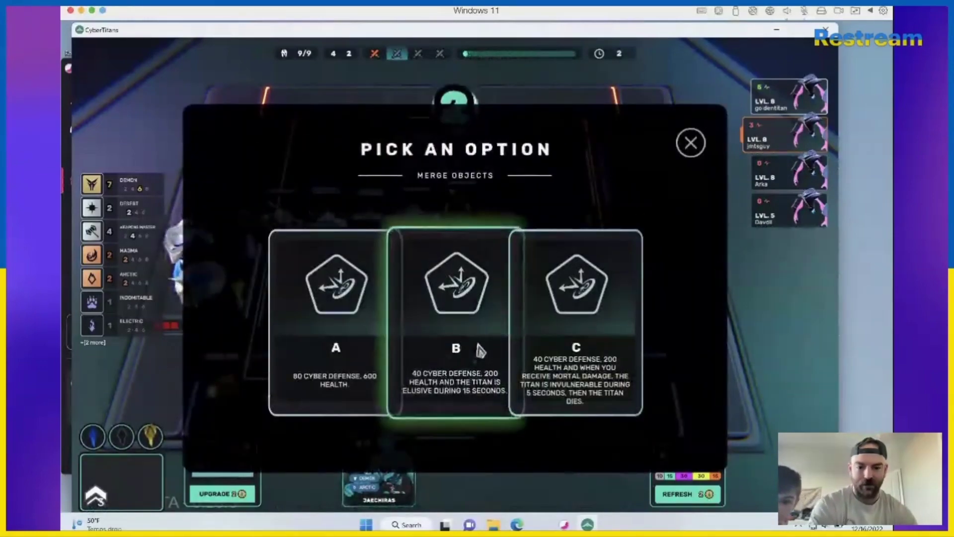
click(481, 348)
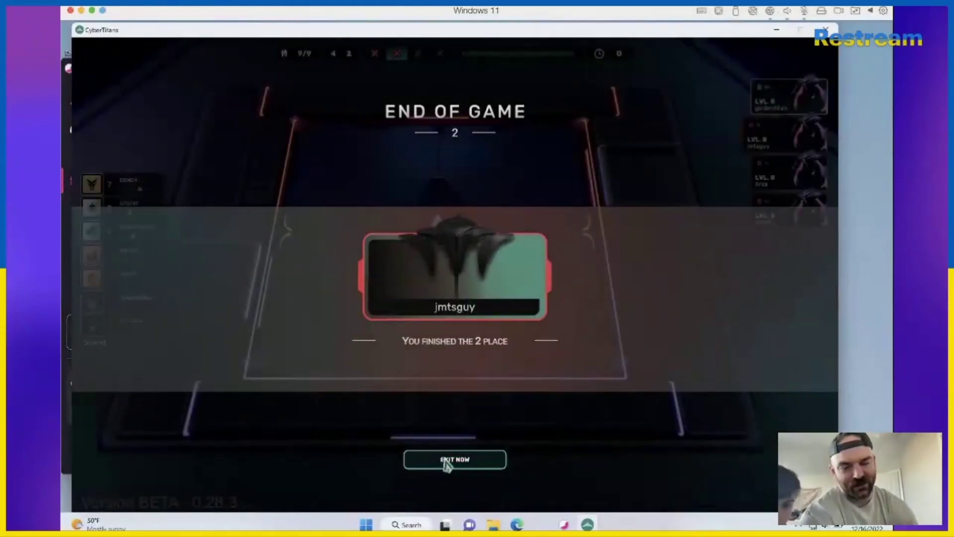
Show the four-player ranking table with the 2nd-place finish, then exit to the lobby
click(448, 462)
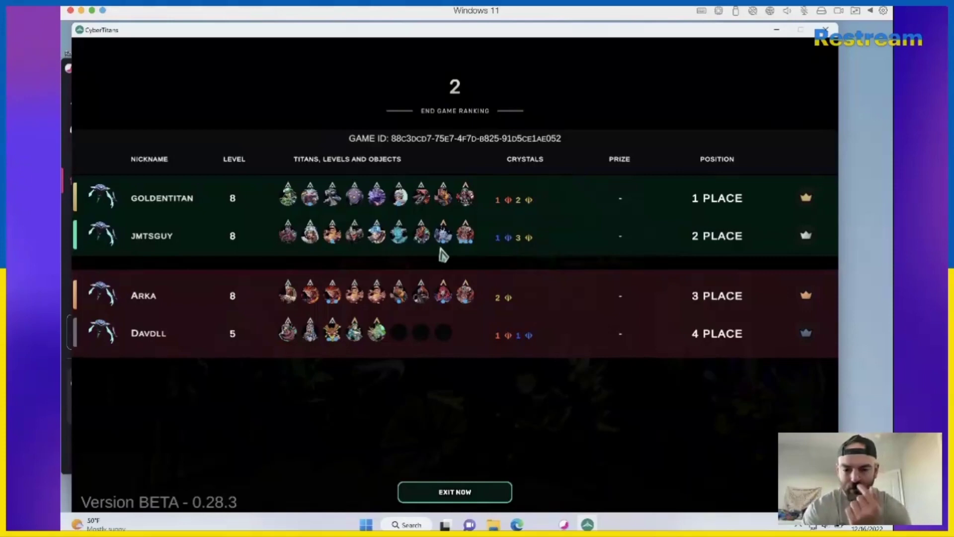
click(462, 496)
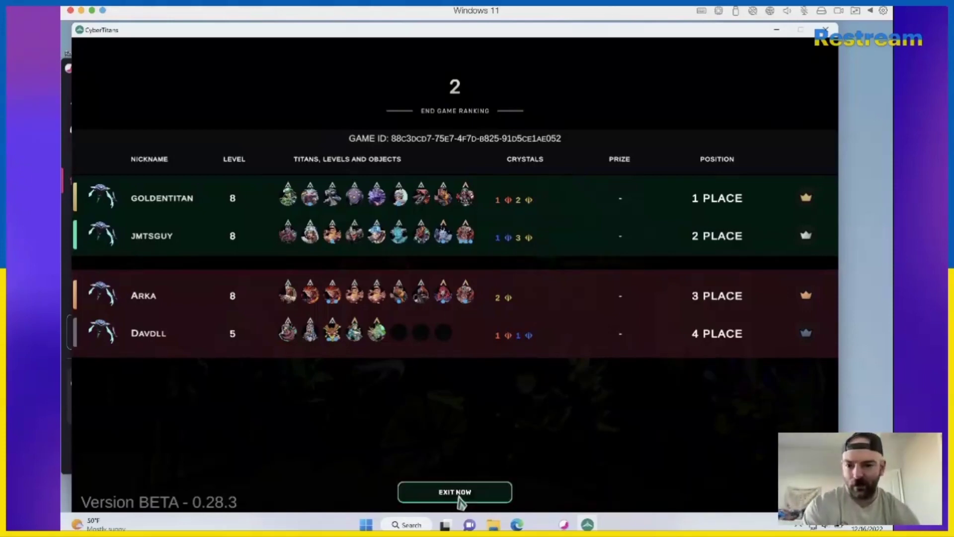